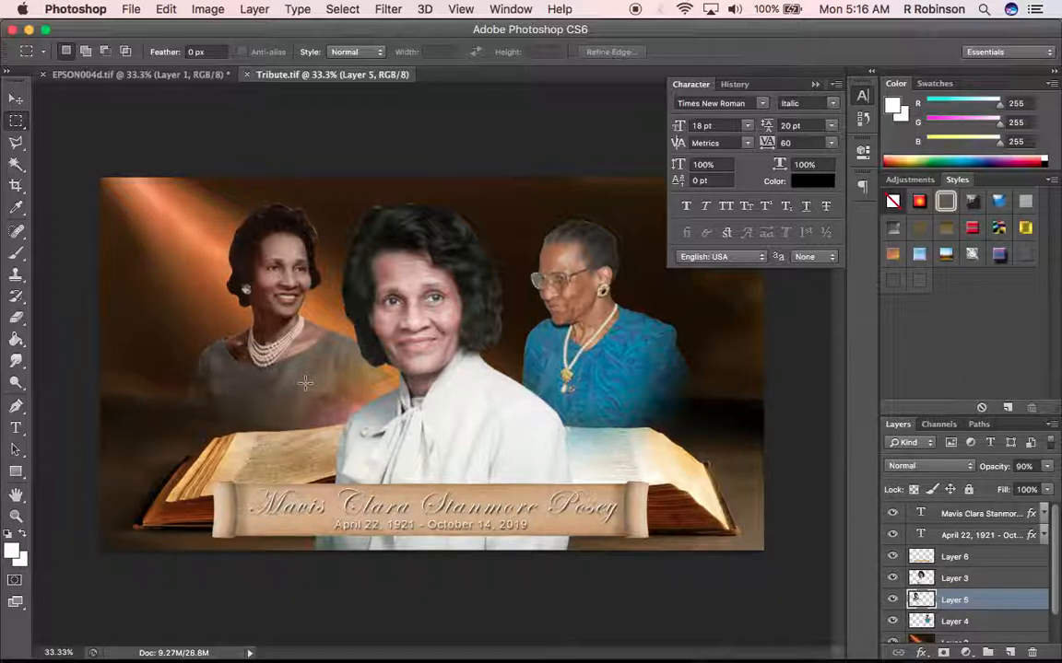
# Hide the Bible background on Layer 2, the scroll banner on Layer 6, and both text layers in Tribute.tif
pyautogui.click(815, 86)
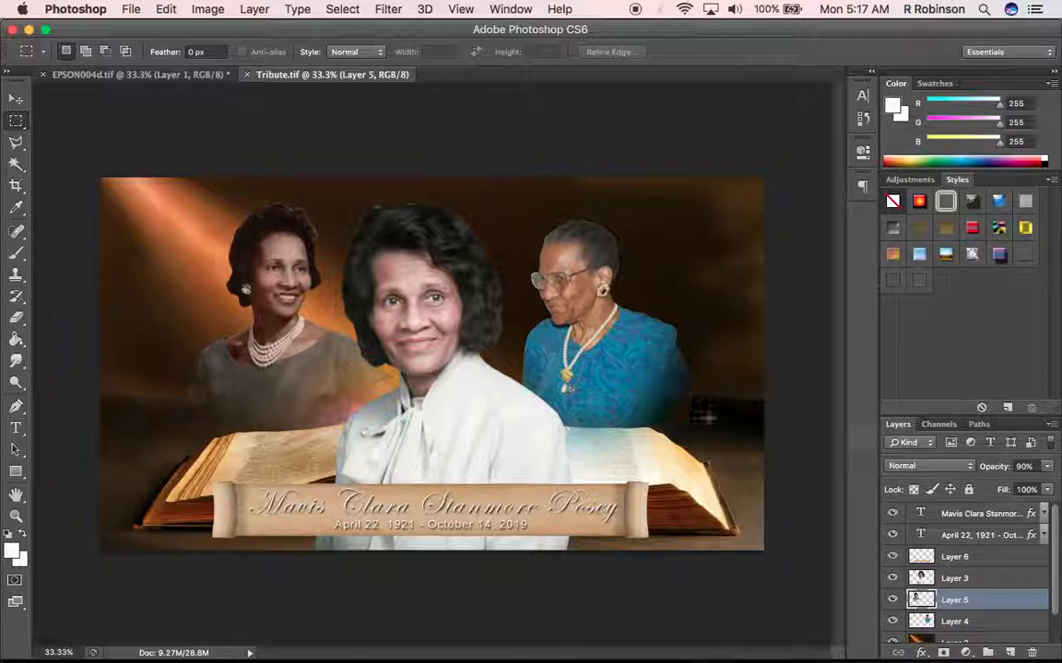
pyautogui.moveTo(1054, 590); pyautogui.dragTo(1047, 615)
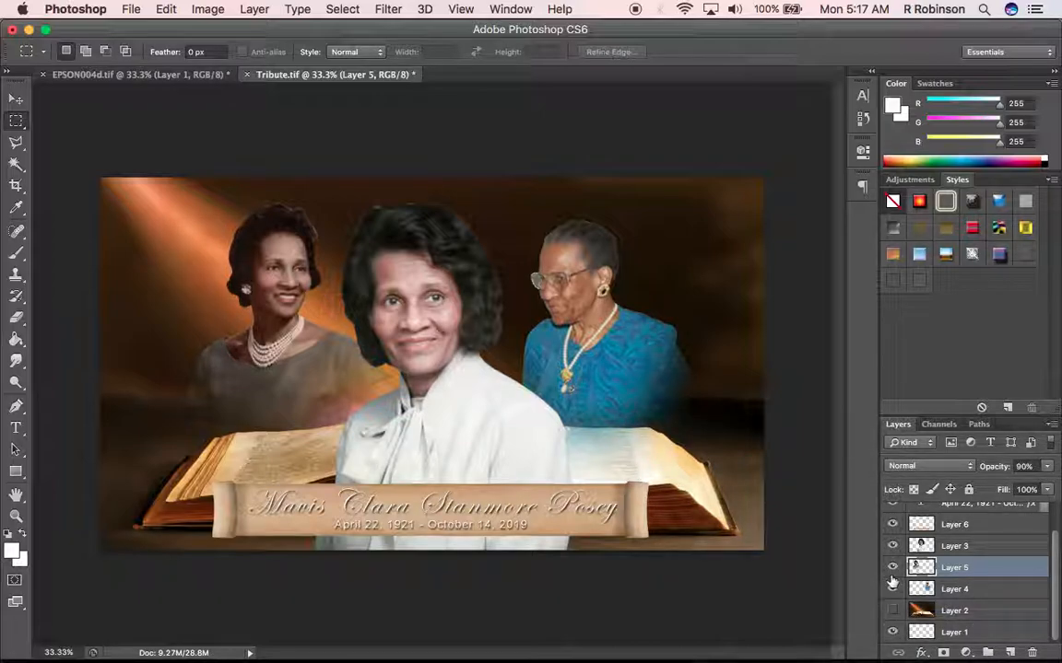
pyautogui.click(892, 610)
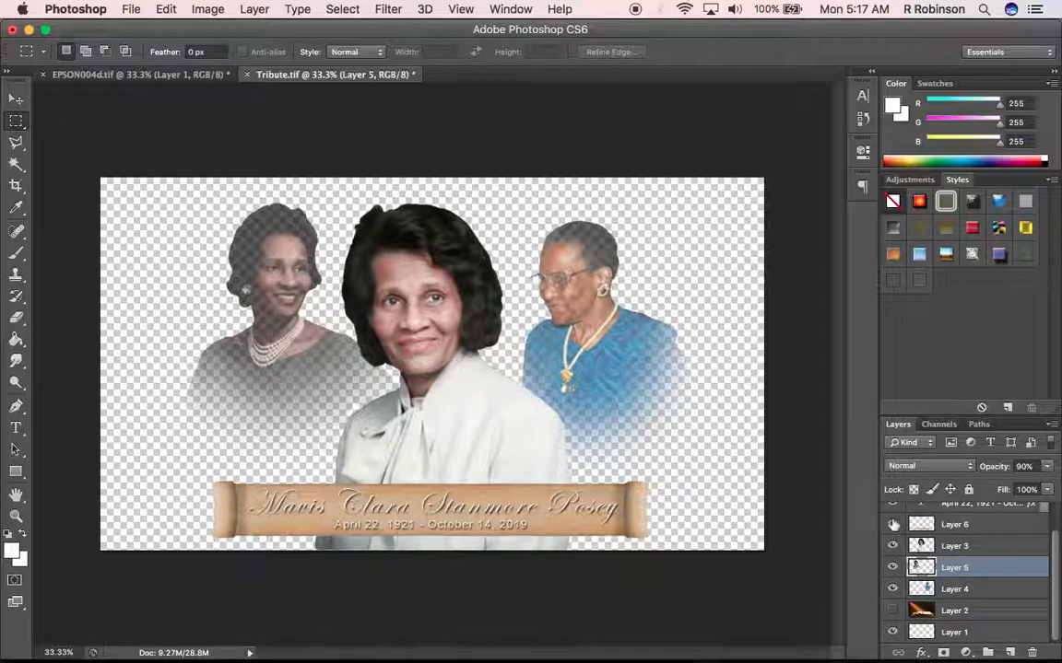
pyautogui.click(892, 524)
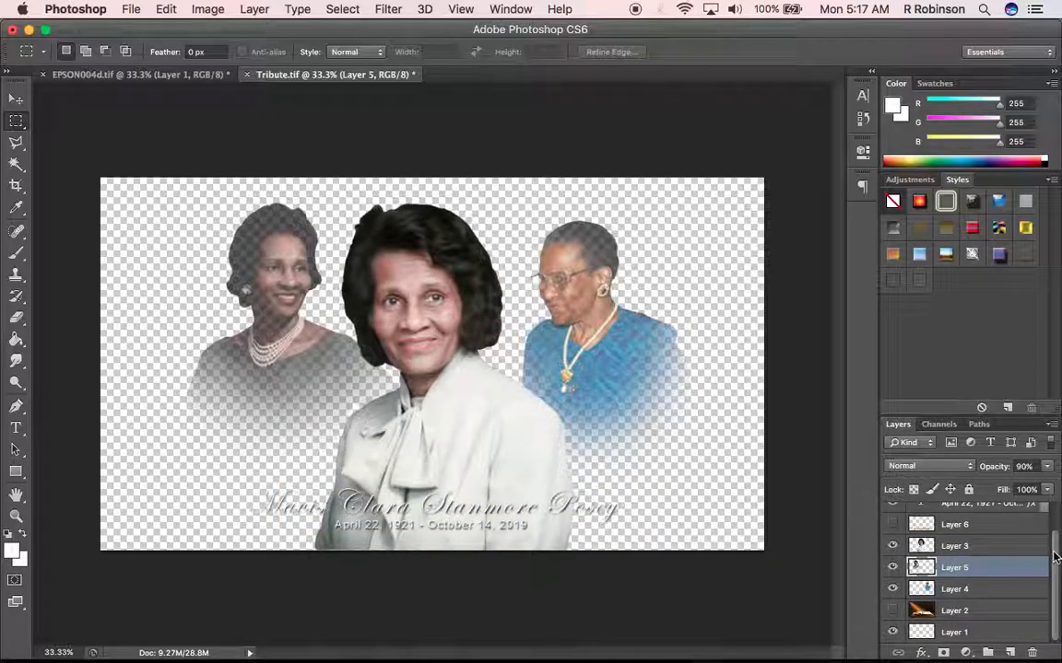
pyautogui.scroll(2, 1055, 557)
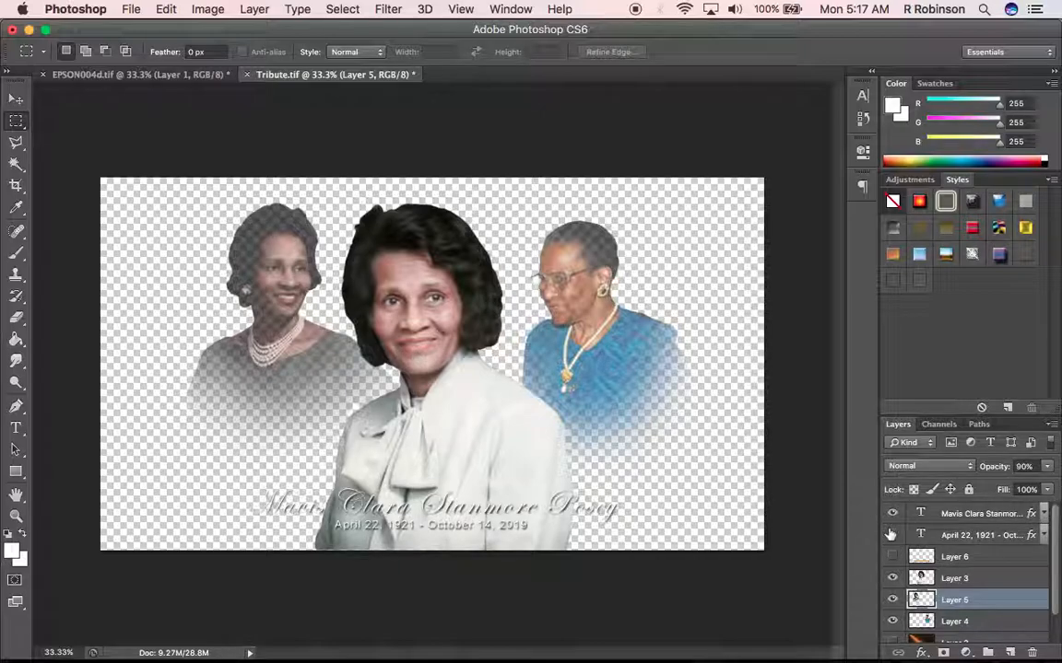
pyautogui.click(892, 534)
pyautogui.click(892, 513)
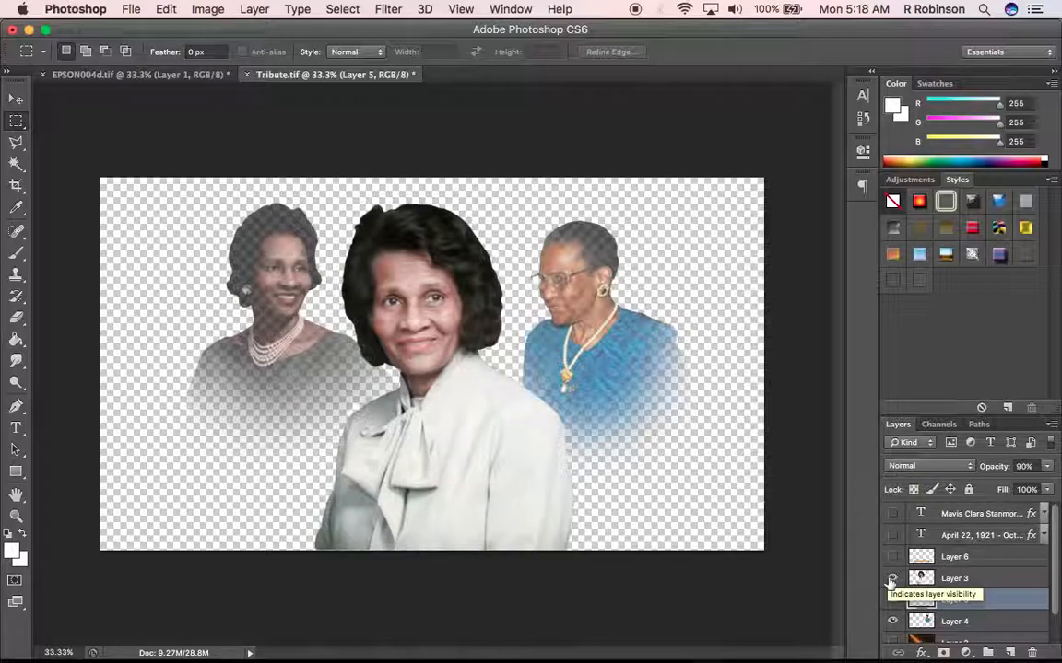
# Set the opacity of Layer 5, the portrait with the pearl necklace and dark top, to 100%
pyautogui.click(1036, 467)
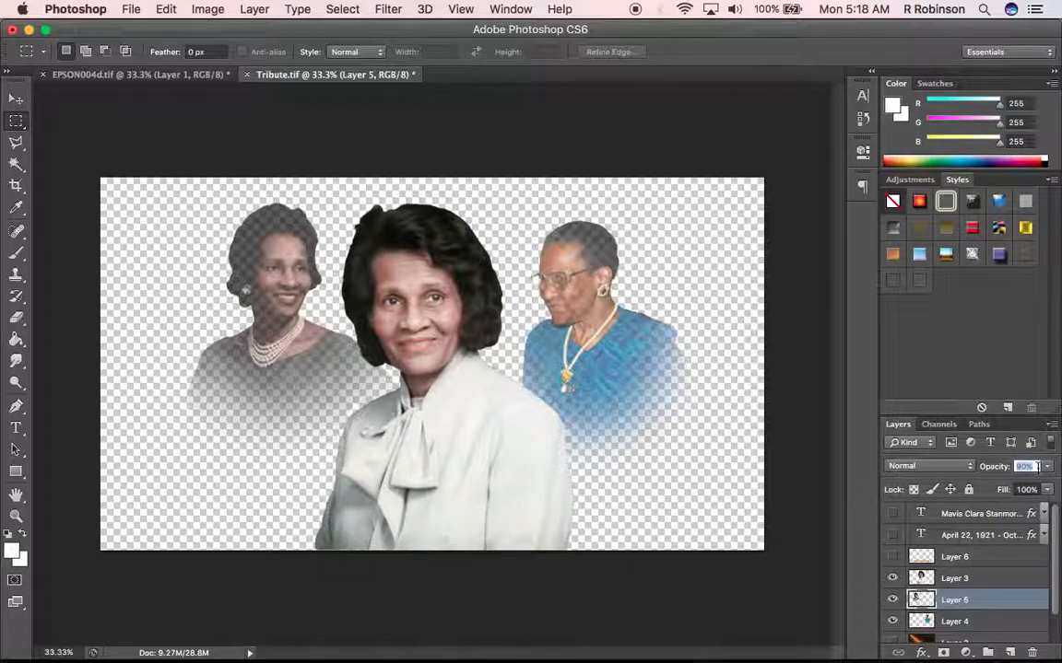
pyautogui.write('100')
pyautogui.press('Return')
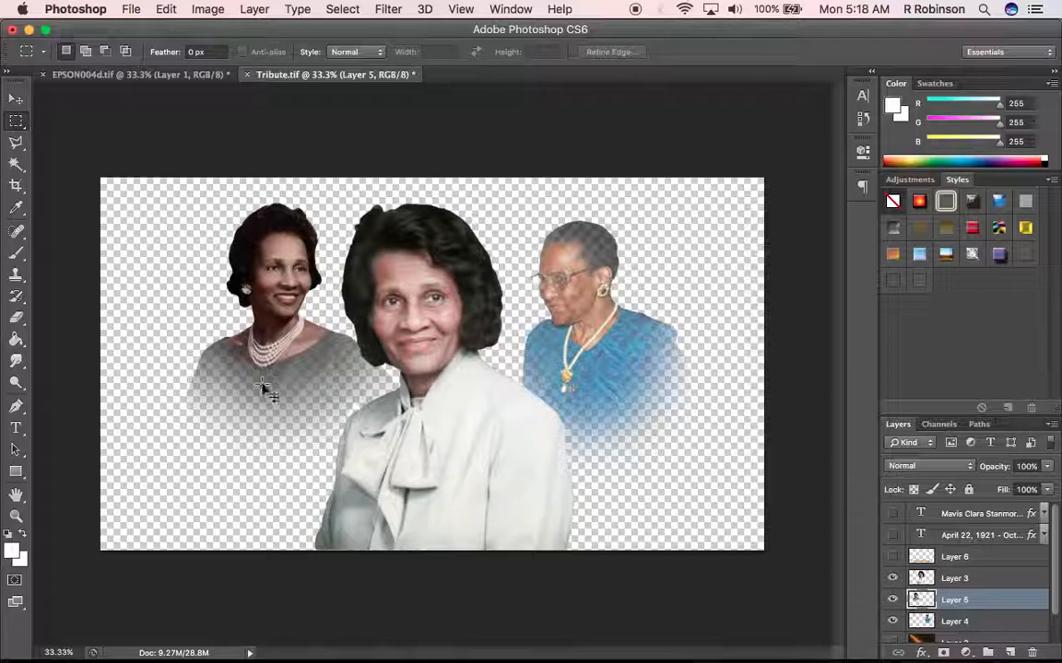
# Set the opacity of Layer 5 back to 90%
pyautogui.press('v')
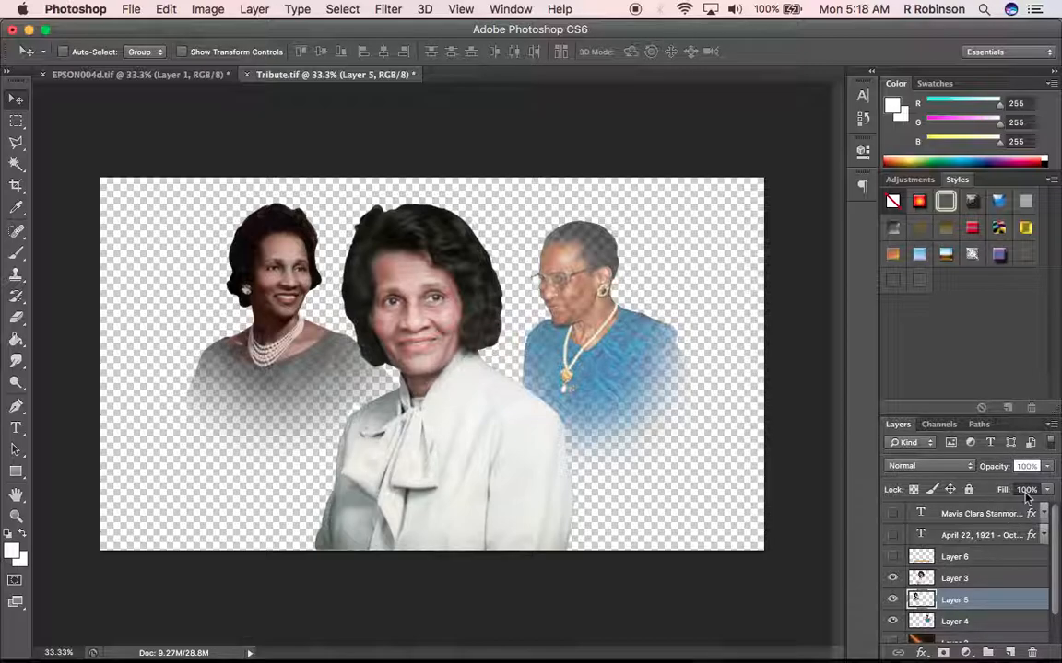
pyautogui.press('BackSpace')
pyautogui.press('BackSpace')
pyautogui.write('6')
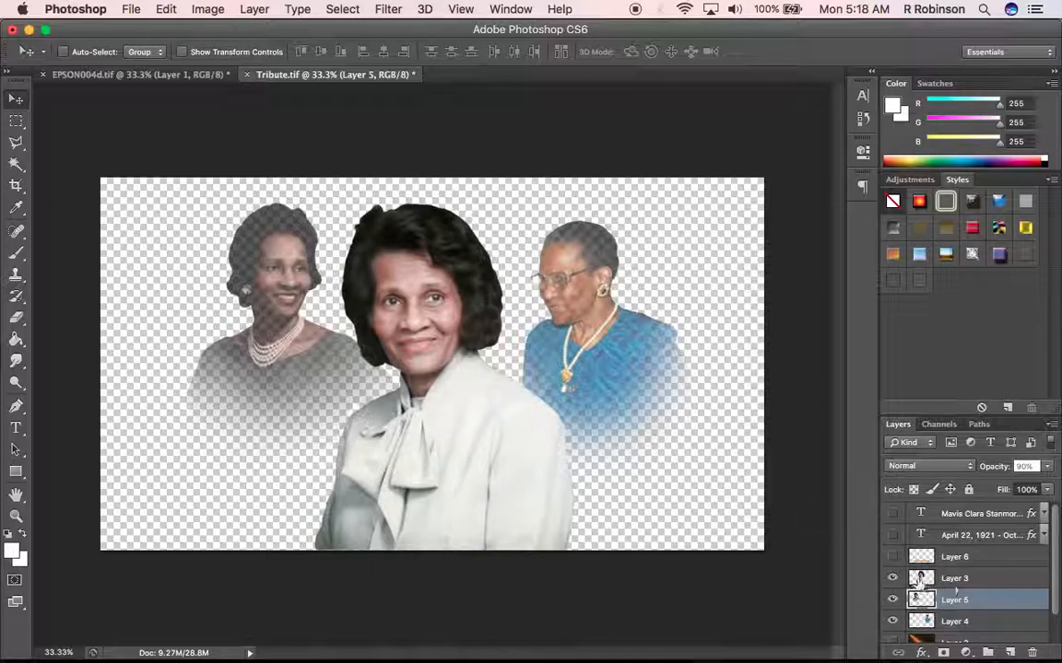
# Toggle the visibility of the center portrait on Layer 3, then select that layer to check its opacity
pyautogui.click(891, 577)
pyautogui.click(891, 578)
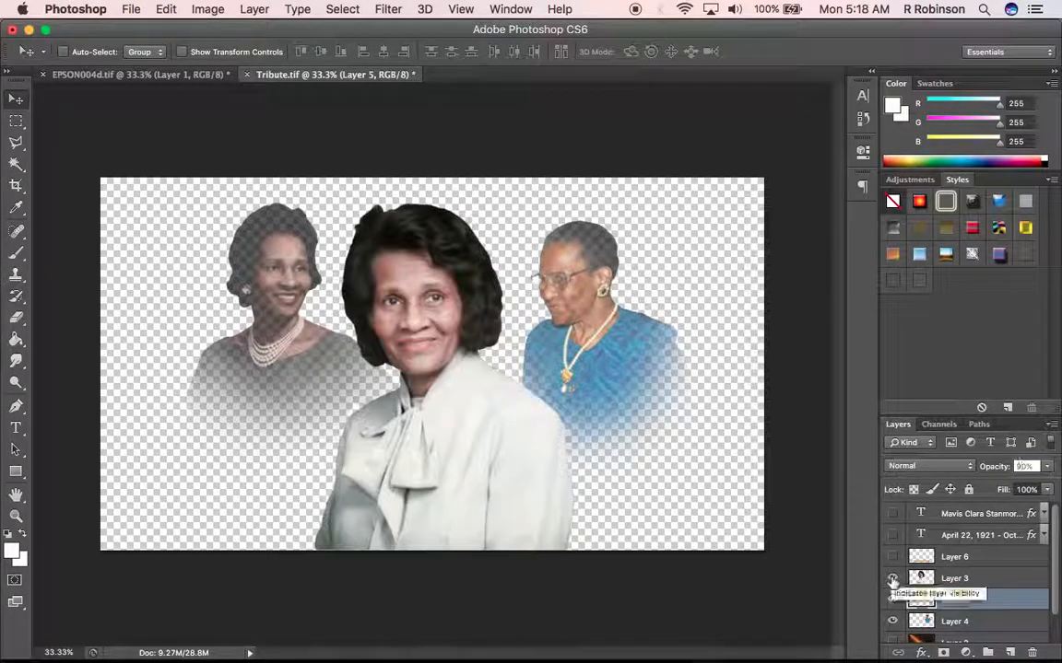
pyautogui.click(924, 578)
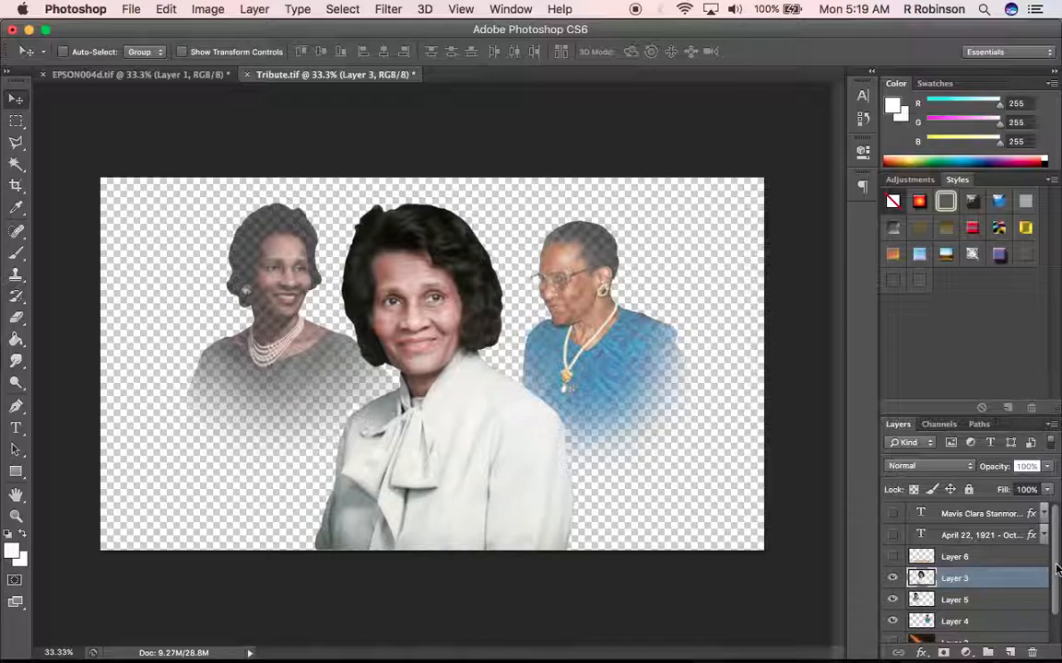
pyautogui.scroll(-1, 1051, 573)
pyautogui.scroll(1, 1047, 539)
# Switch to the EPSON004d.tif document and hide its Background layer so only the woman's cutout shows
pyautogui.click(149, 78)
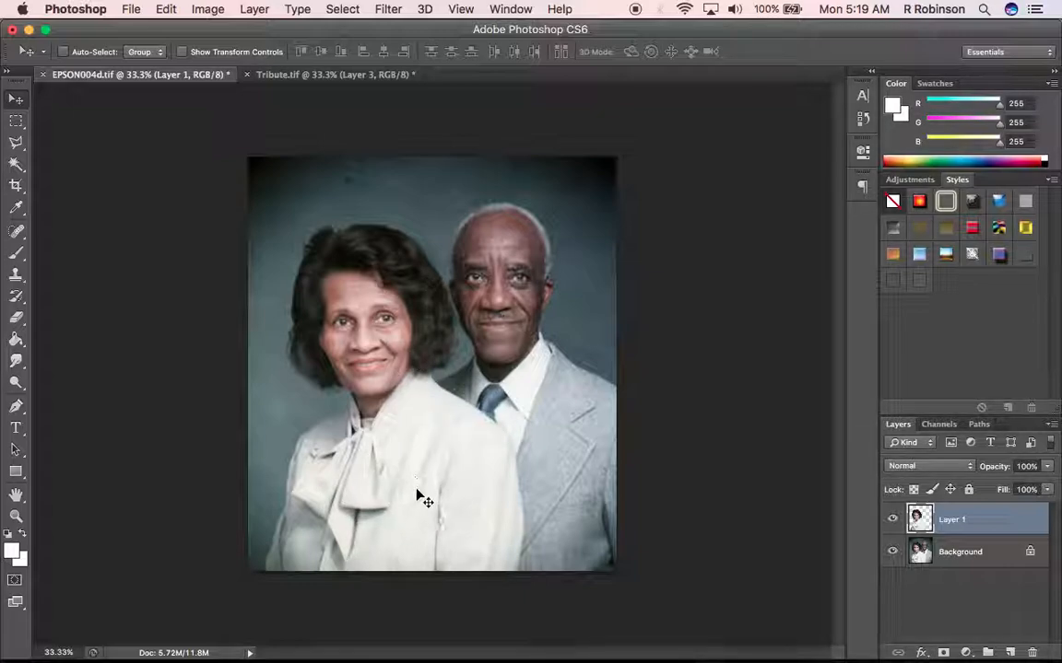
pyautogui.click(893, 554)
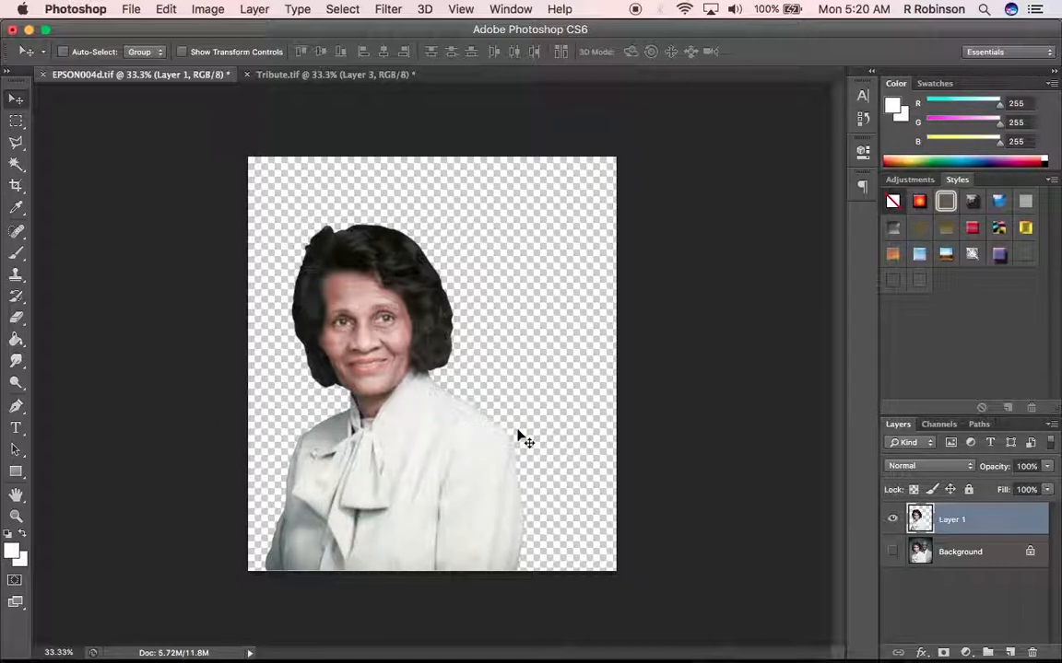
# Draw a Polygonal Lasso selection around the woman's head and shoulders, curving across her chest and extending well beyond the canvas above and at the sides
pyautogui.press('super+minus')
pyautogui.press('super+minus')
pyautogui.press('super+minus')
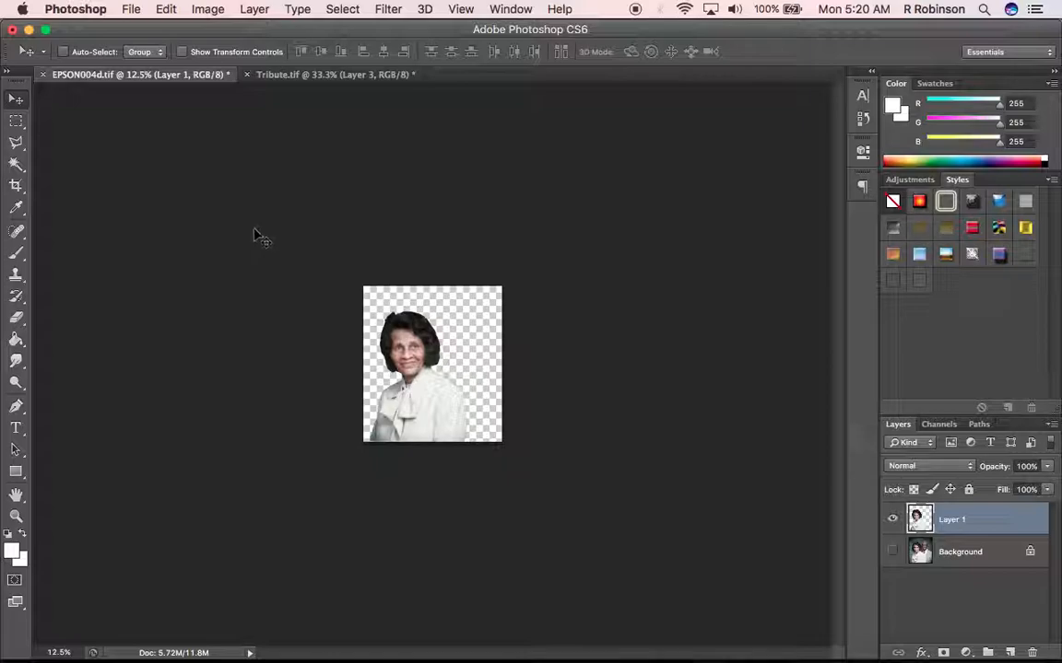
pyautogui.click(16, 145)
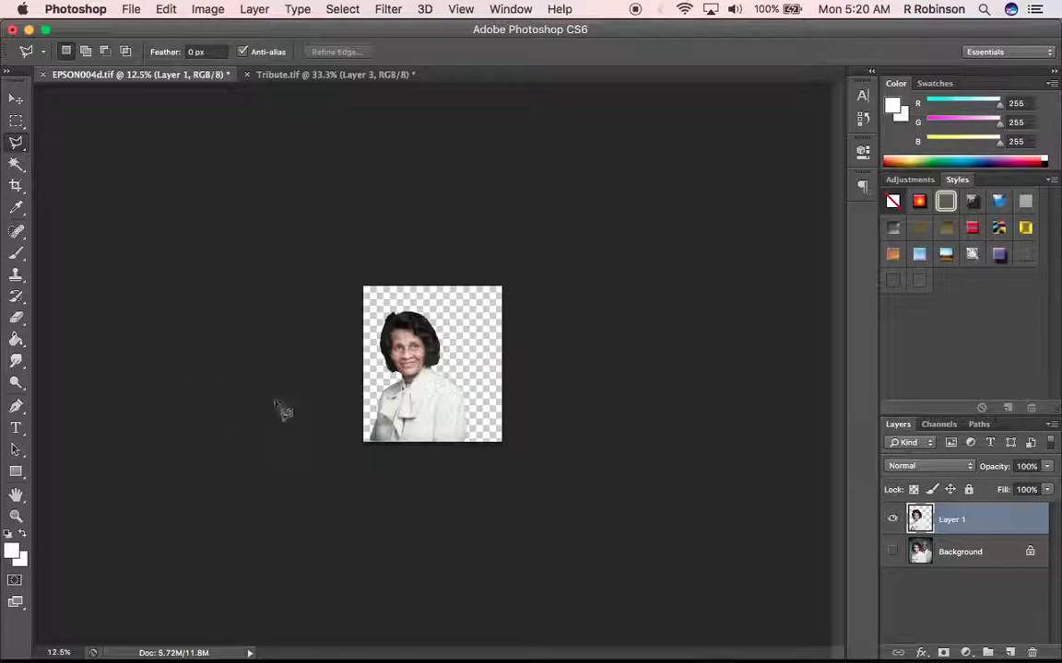
pyautogui.click(263, 373)
pyautogui.click(318, 379)
pyautogui.click(363, 399)
pyautogui.click(376, 408)
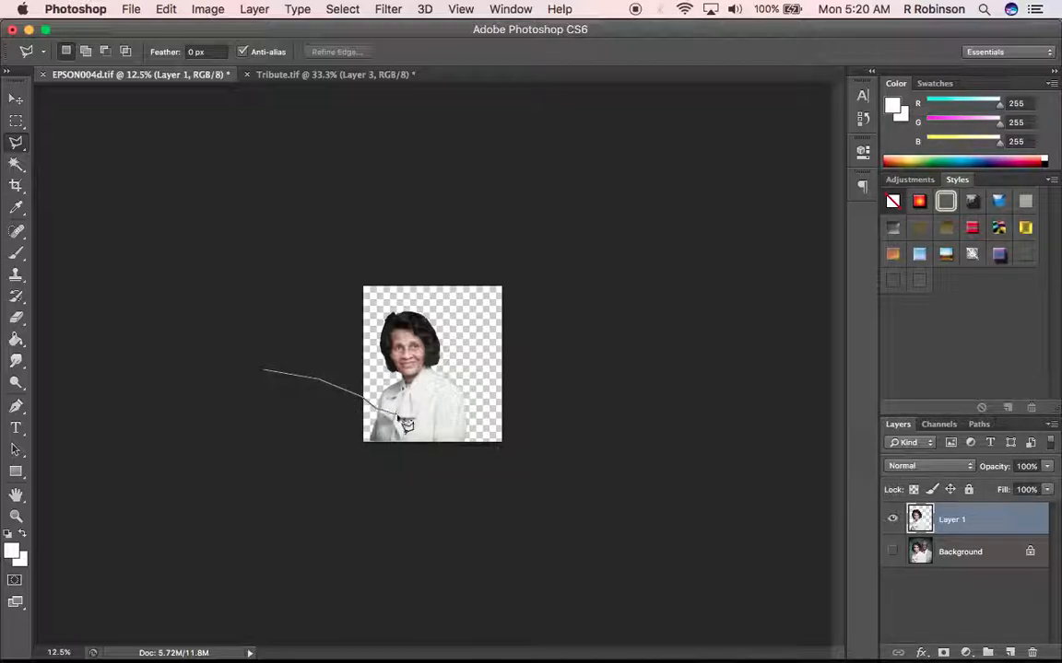
pyautogui.click(419, 420)
pyautogui.click(441, 411)
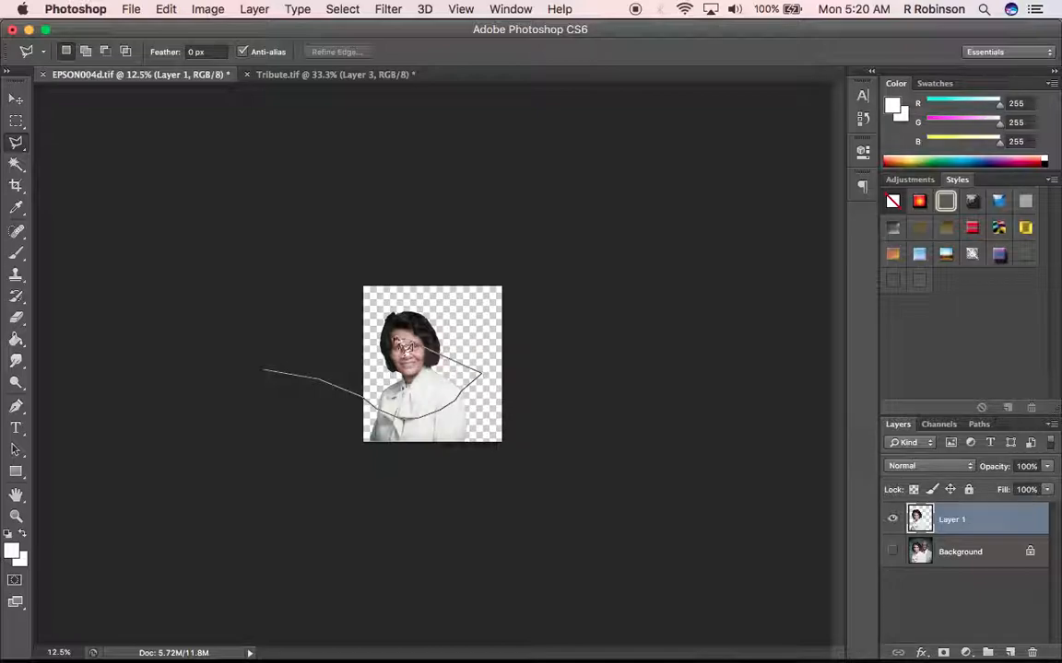
pyautogui.click(480, 372)
pyautogui.click(579, 378)
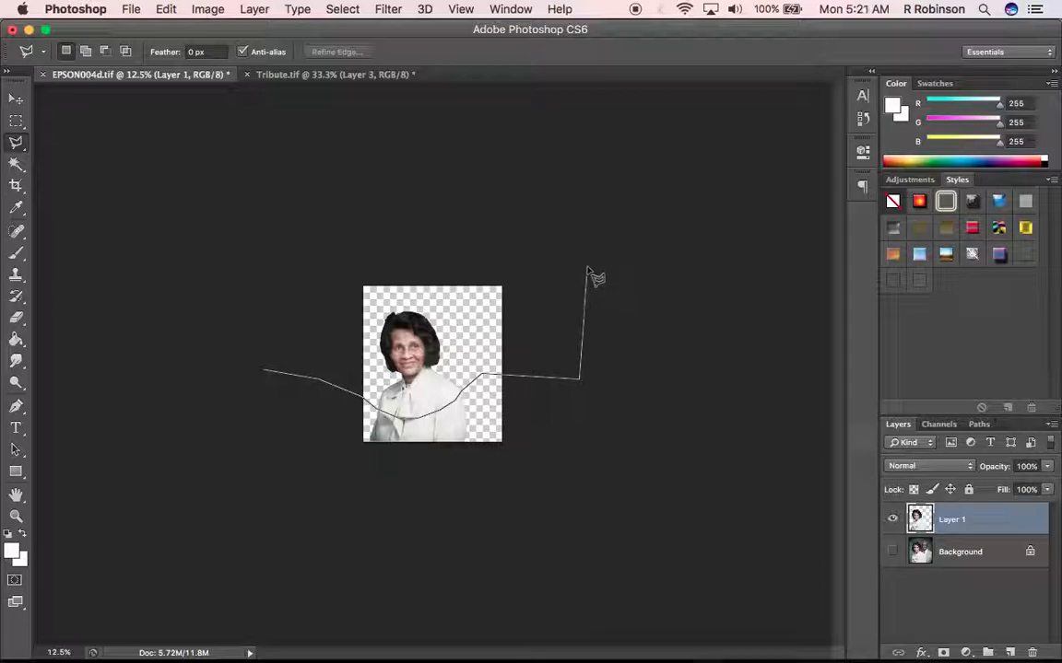
pyautogui.click(587, 213)
pyautogui.click(398, 190)
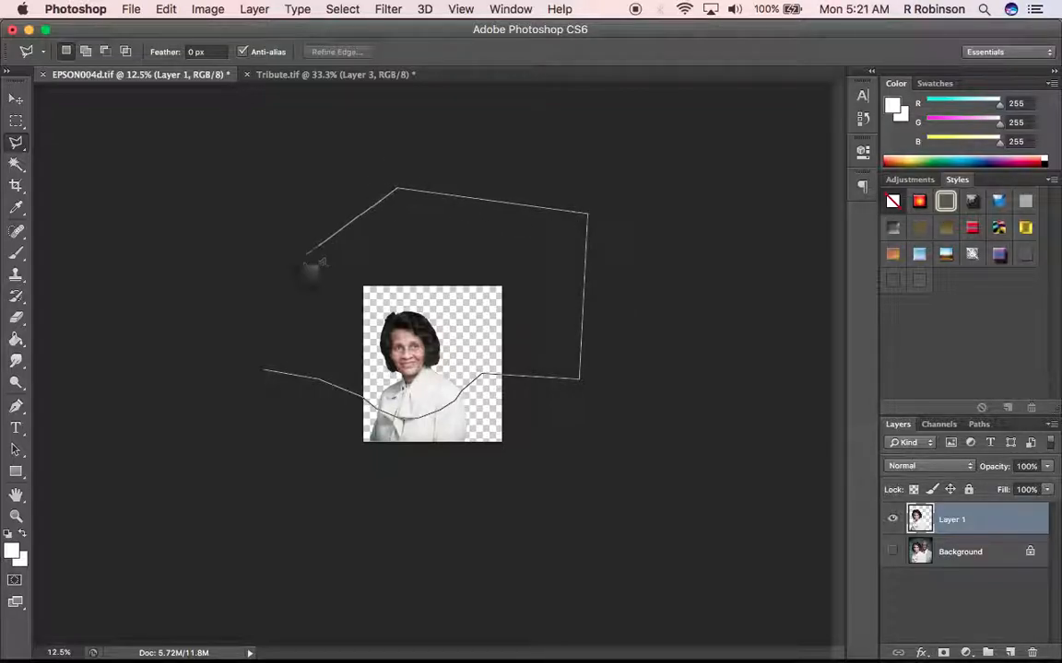
pyautogui.click(265, 269)
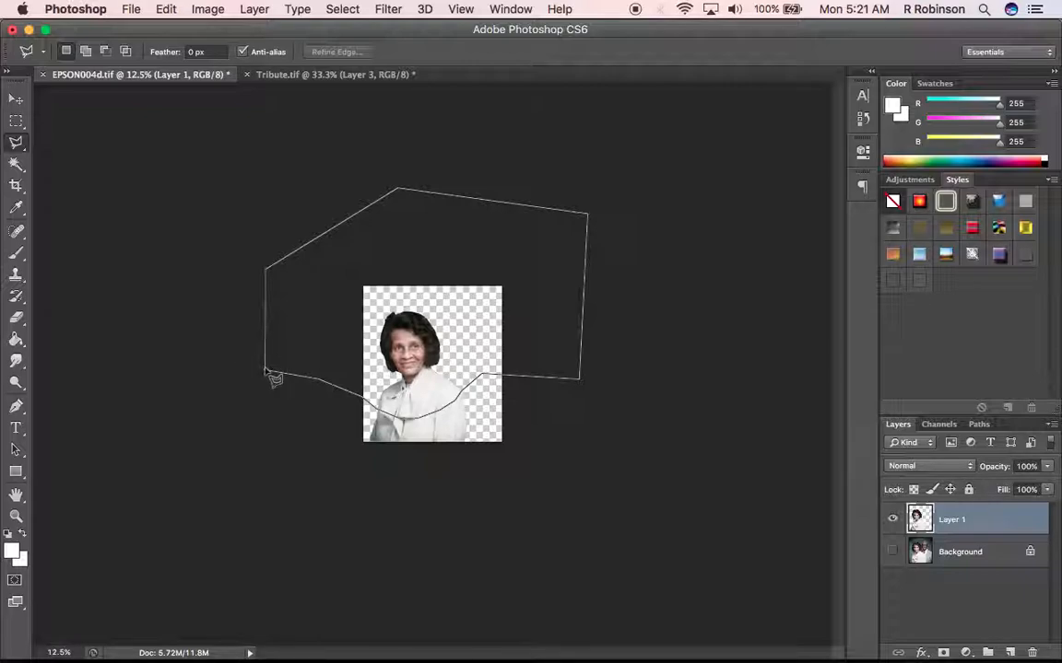
pyautogui.click(267, 373)
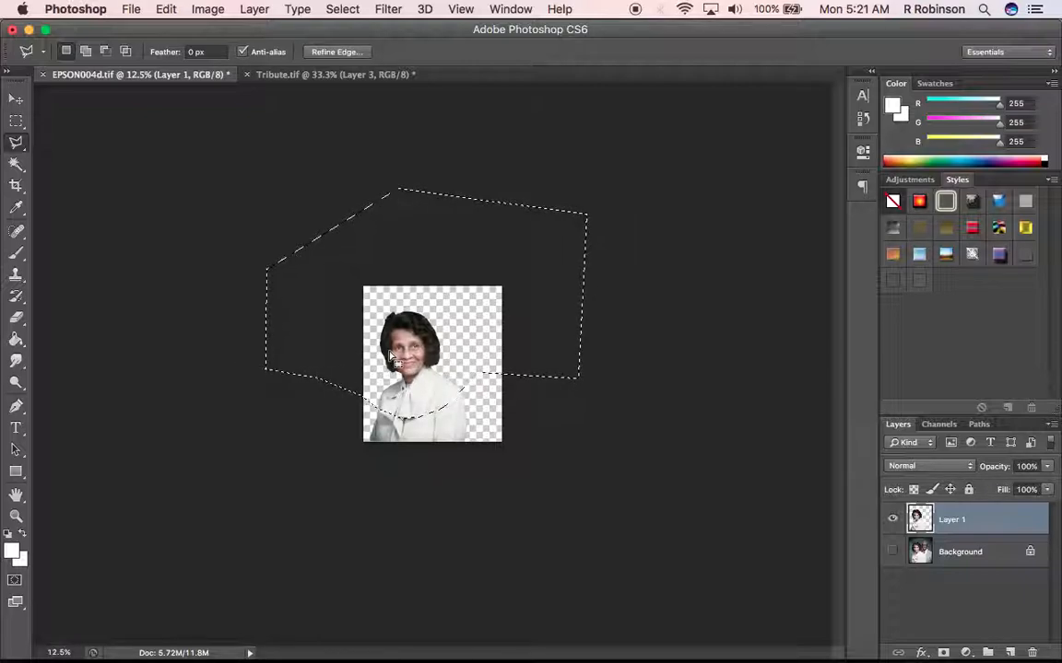
# Feather the selection with a radius of 125 pixels
pyautogui.rightClick(443, 354)
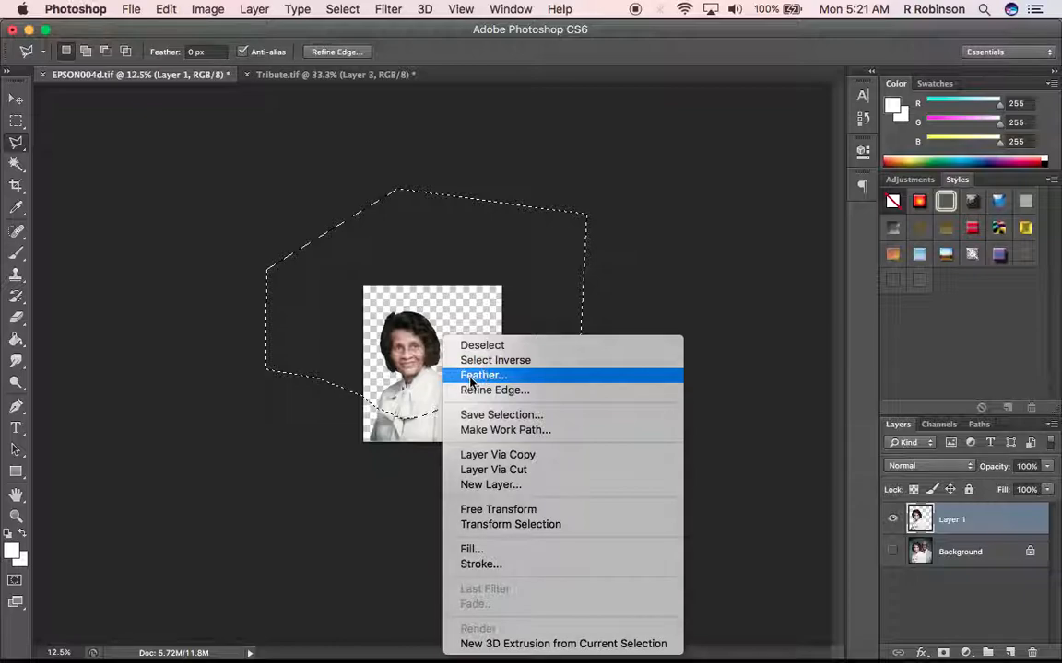
pyautogui.click(471, 377)
pyautogui.write('125')
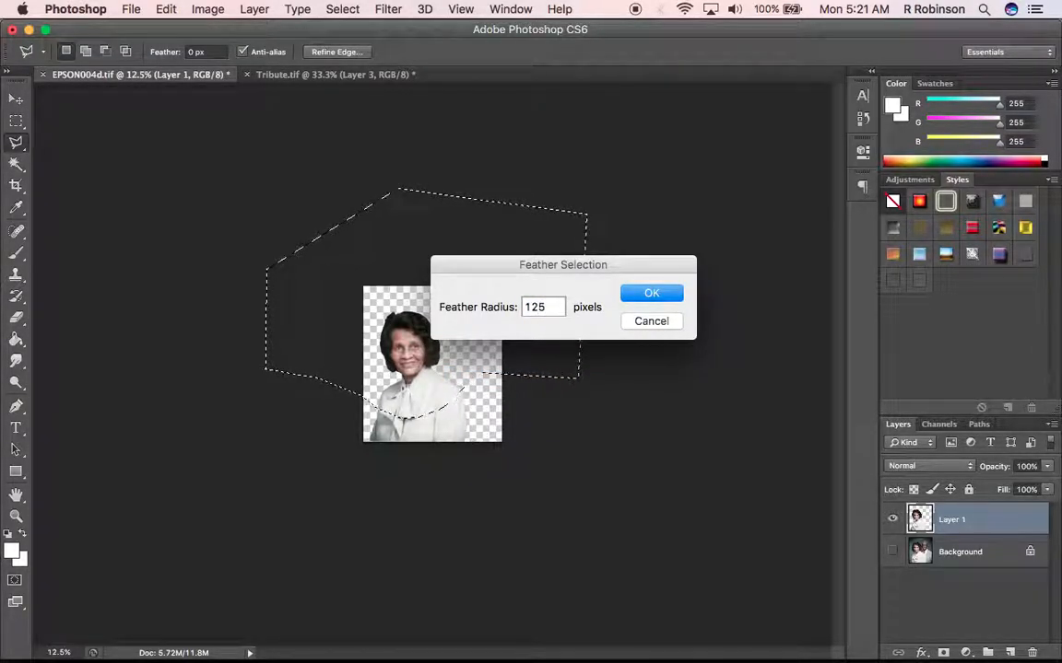
pyautogui.press('Return')
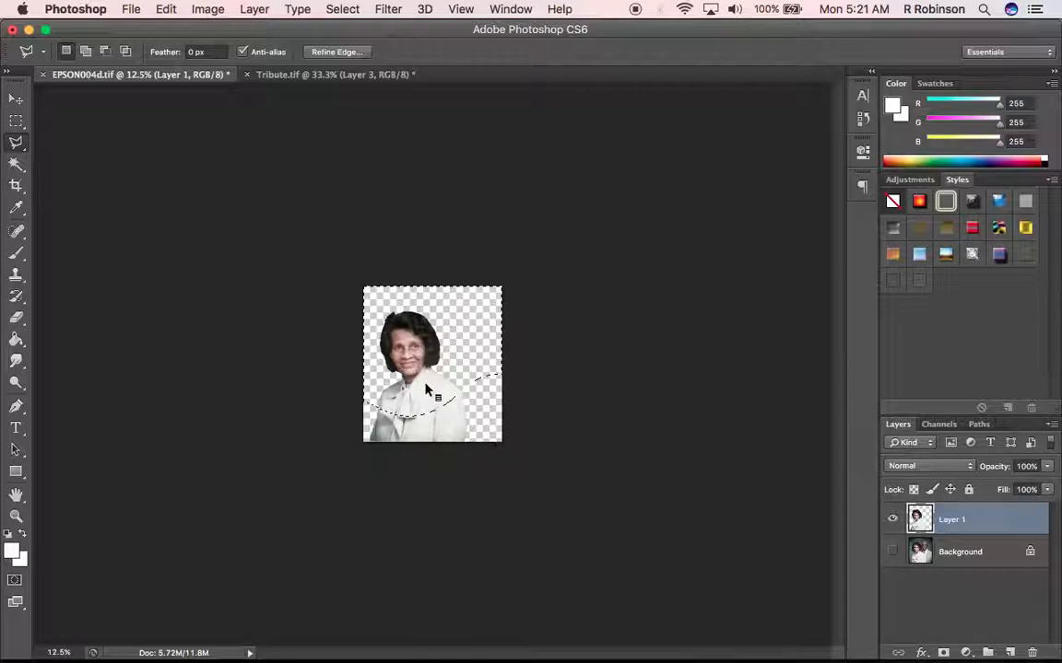
# Copy the feathered selection to a new layer and hide Layer 1 to inspect the faded lower edge
pyautogui.rightClick(425, 389)
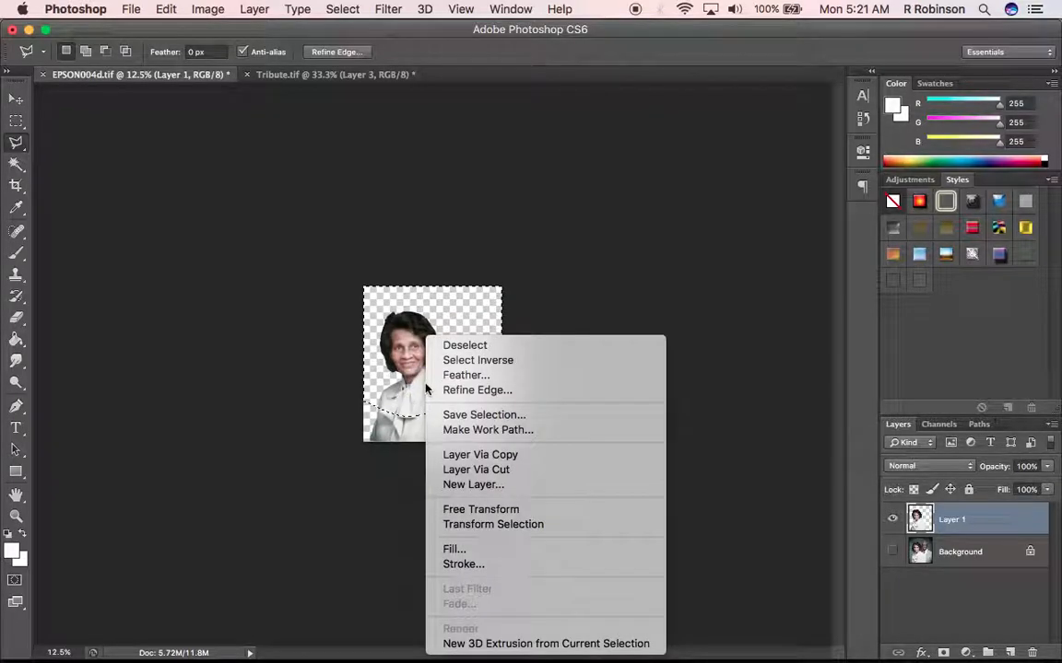
pyautogui.click(456, 457)
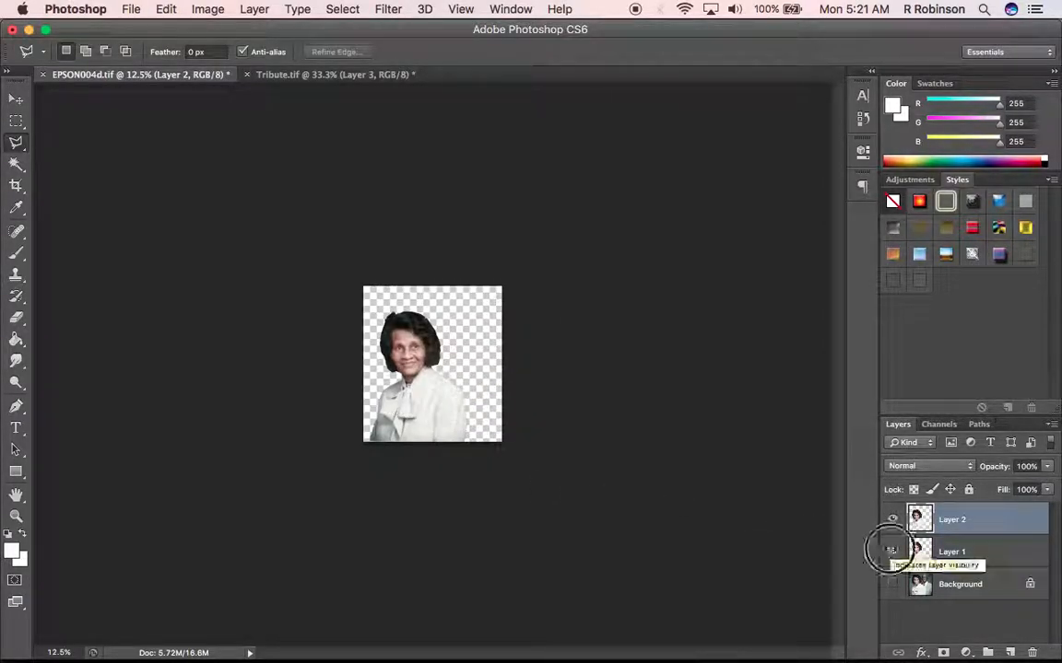
pyautogui.click(892, 552)
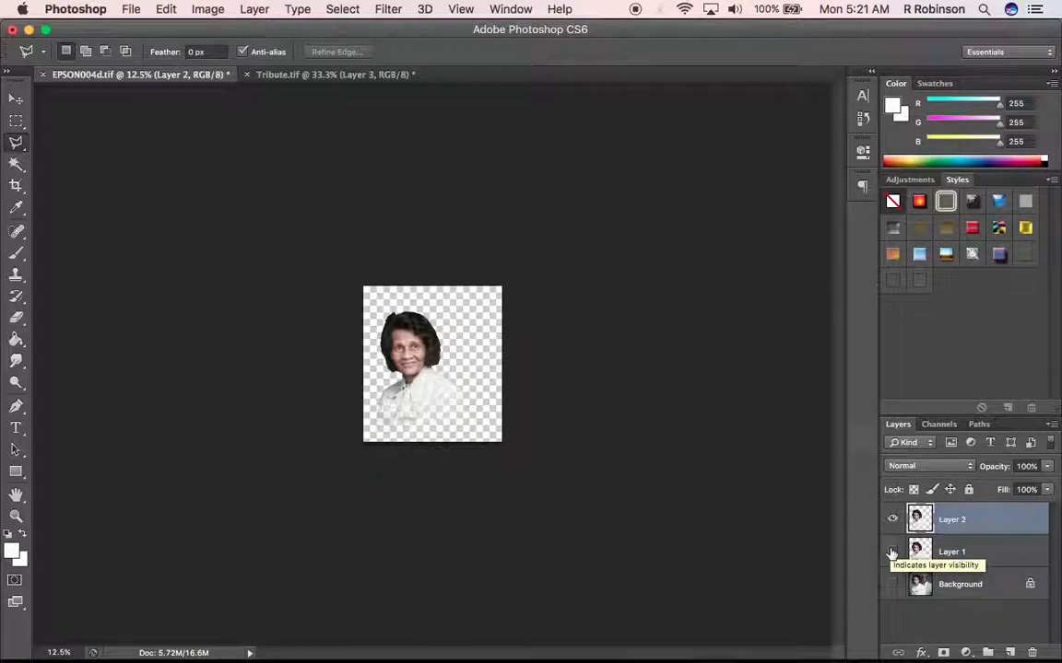
pyautogui.press('super+plus')
pyautogui.press('super+plus')
pyautogui.press('super+plus')
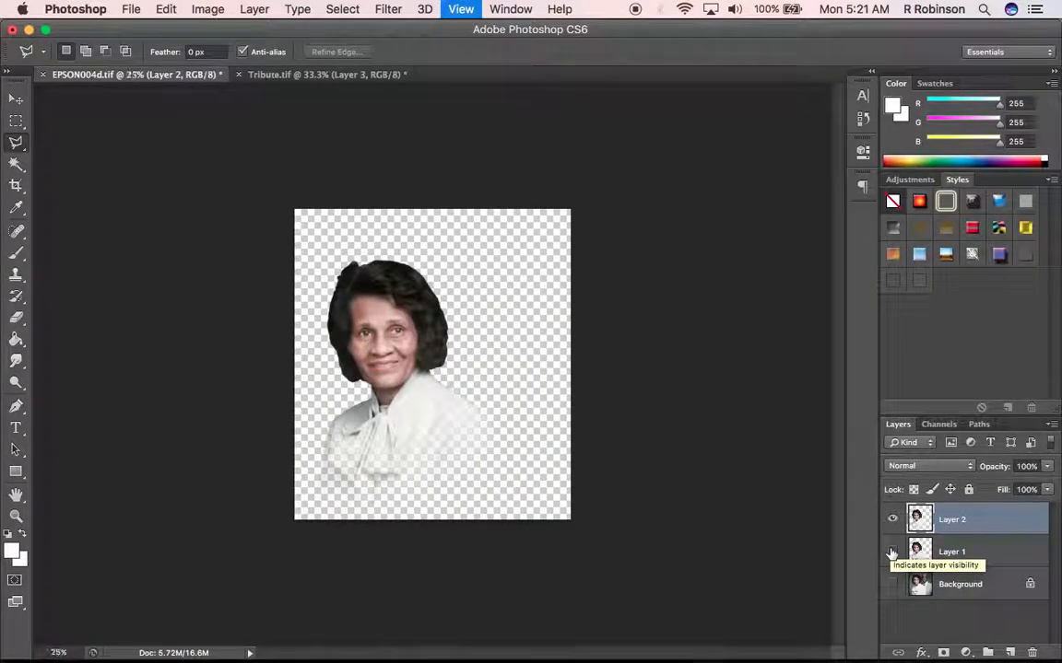
pyautogui.press('super+plus')
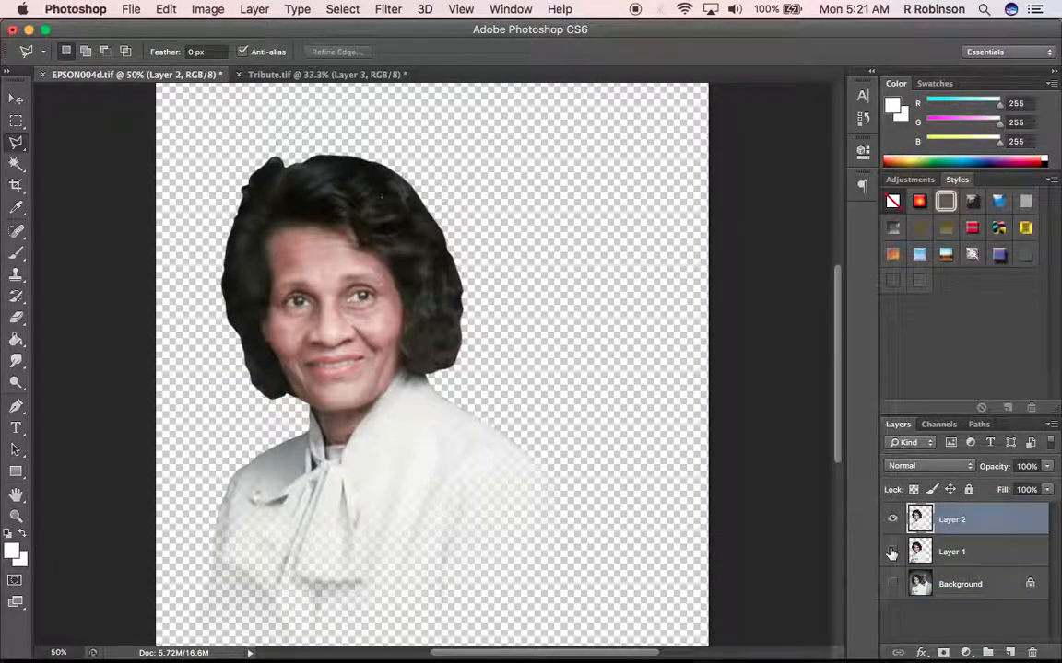
pyautogui.moveTo(835, 396); pyautogui.dragTo(837, 438)
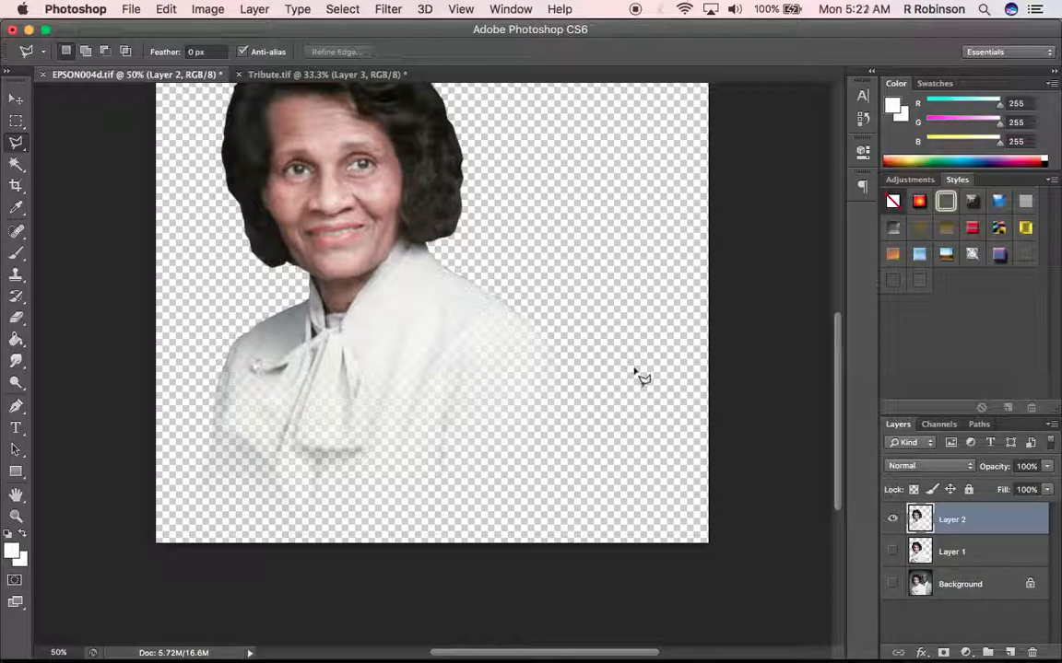
pyautogui.press('super+s')
pyautogui.press('super+shift+s')
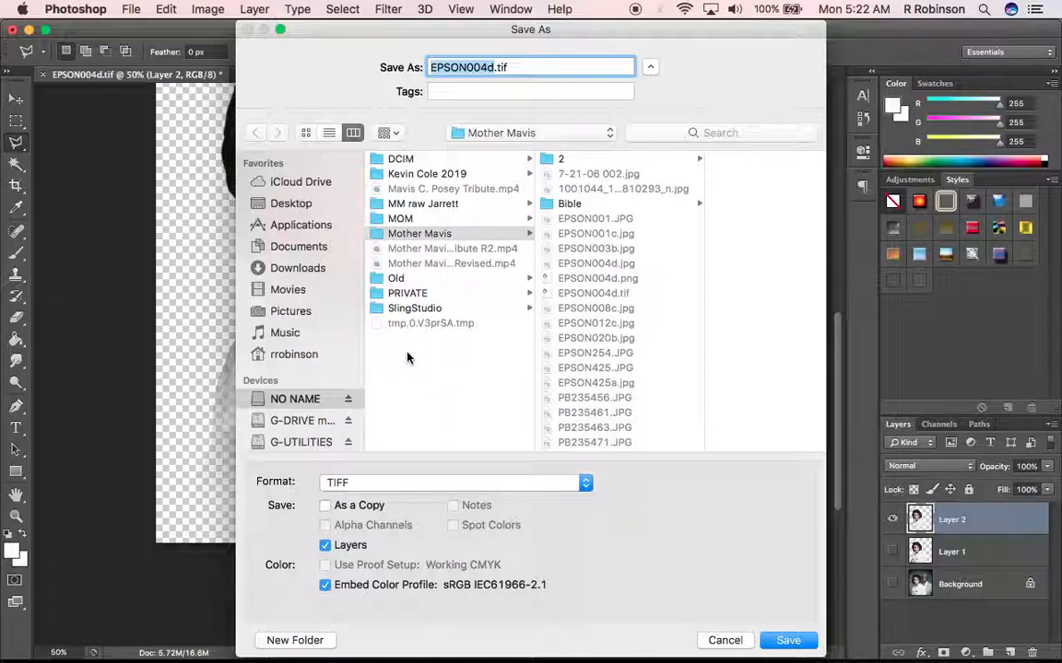
pyautogui.click(427, 481)
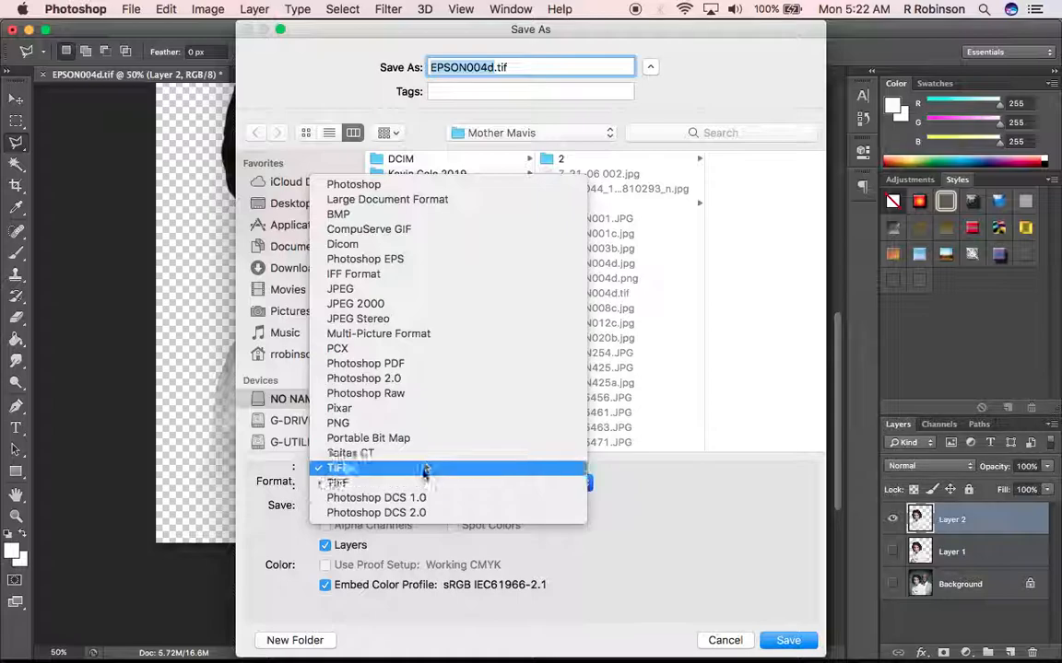
pyautogui.click(399, 425)
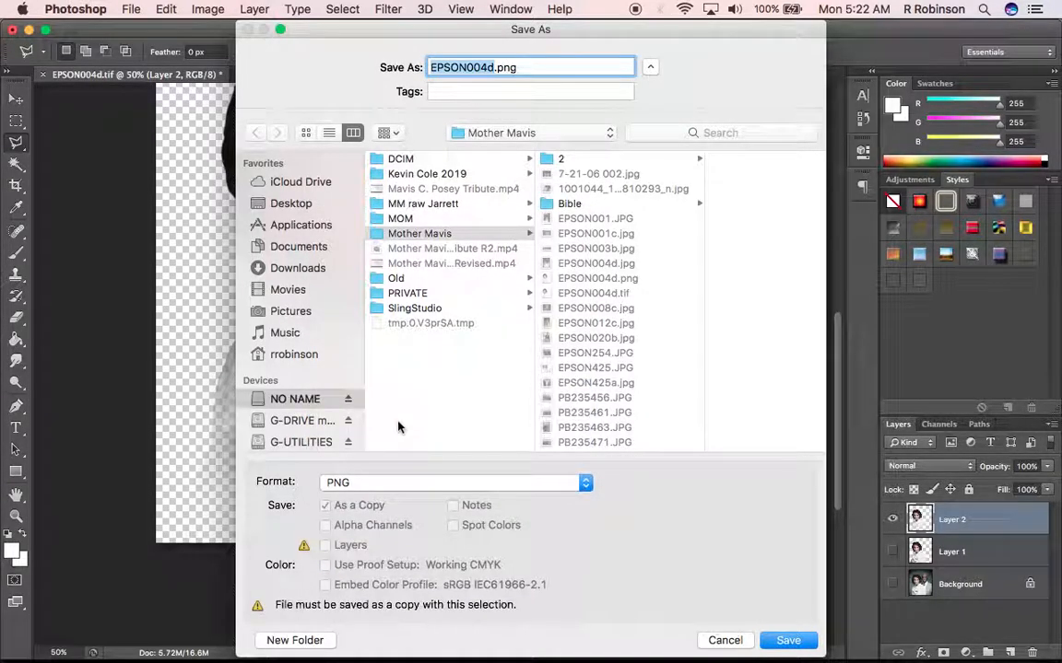
pyautogui.write('2')
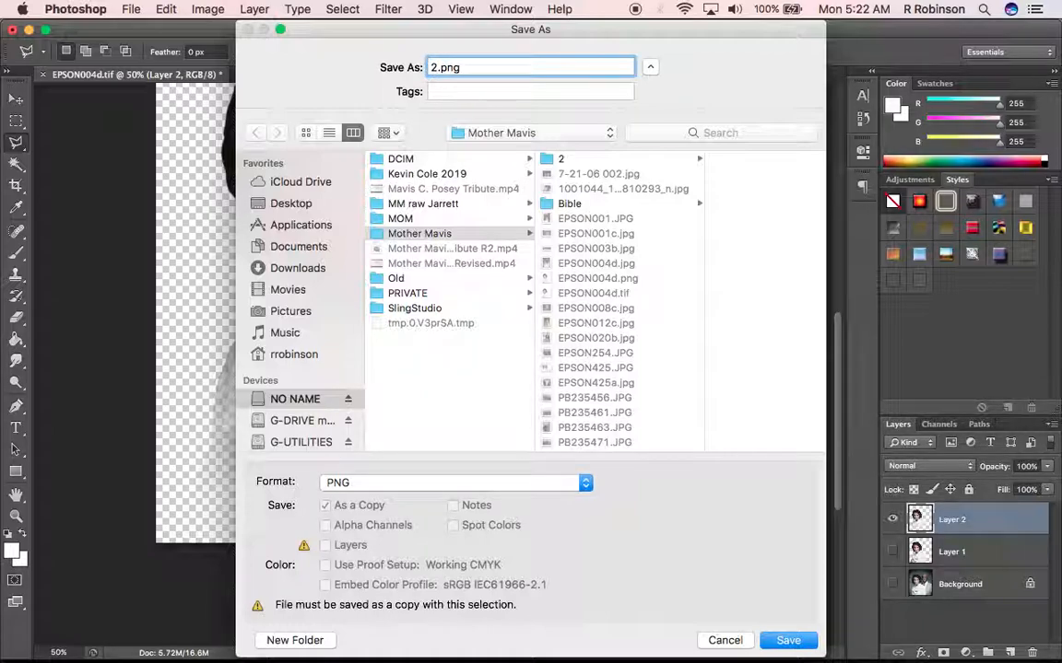
pyautogui.press('Return')
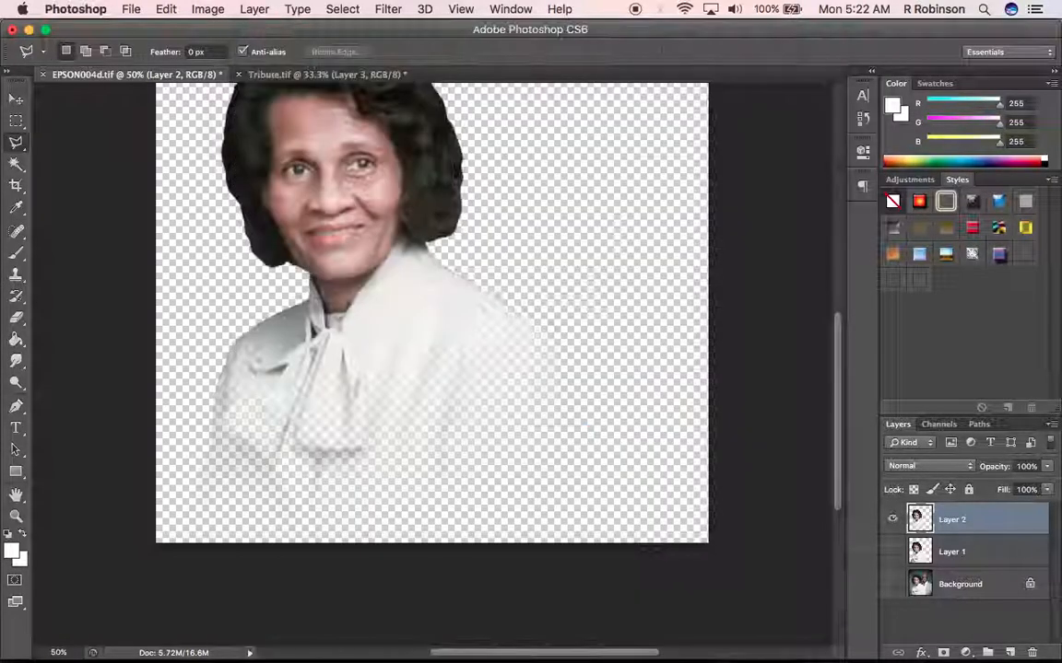
# Save a PNG copy of the faded cutout as EPSON004d2 in the Mother Mavis folder, with Smallest / Slow compression and no interlacing
pyautogui.press('super+w')
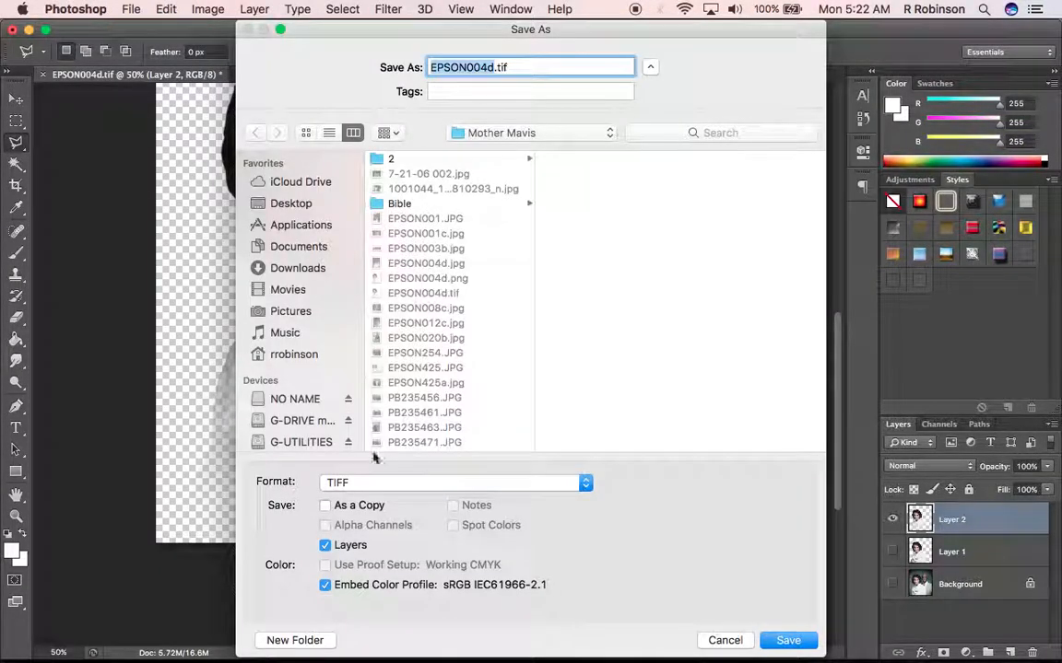
pyautogui.click(381, 491)
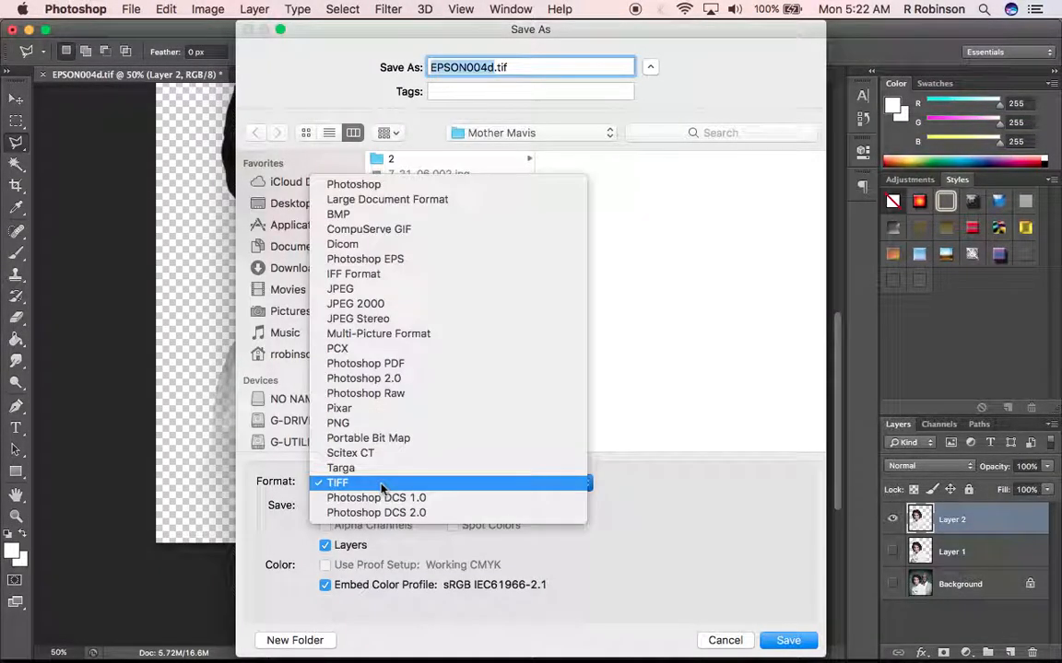
pyautogui.click(372, 427)
pyautogui.click(495, 68)
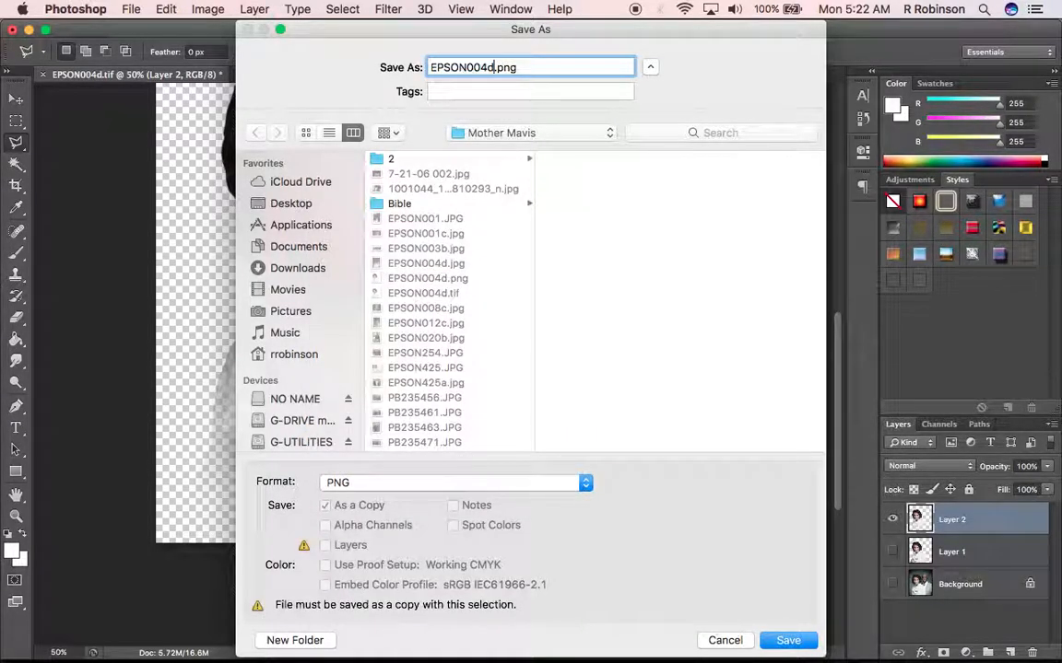
pyautogui.write('2')
pyautogui.press('Return')
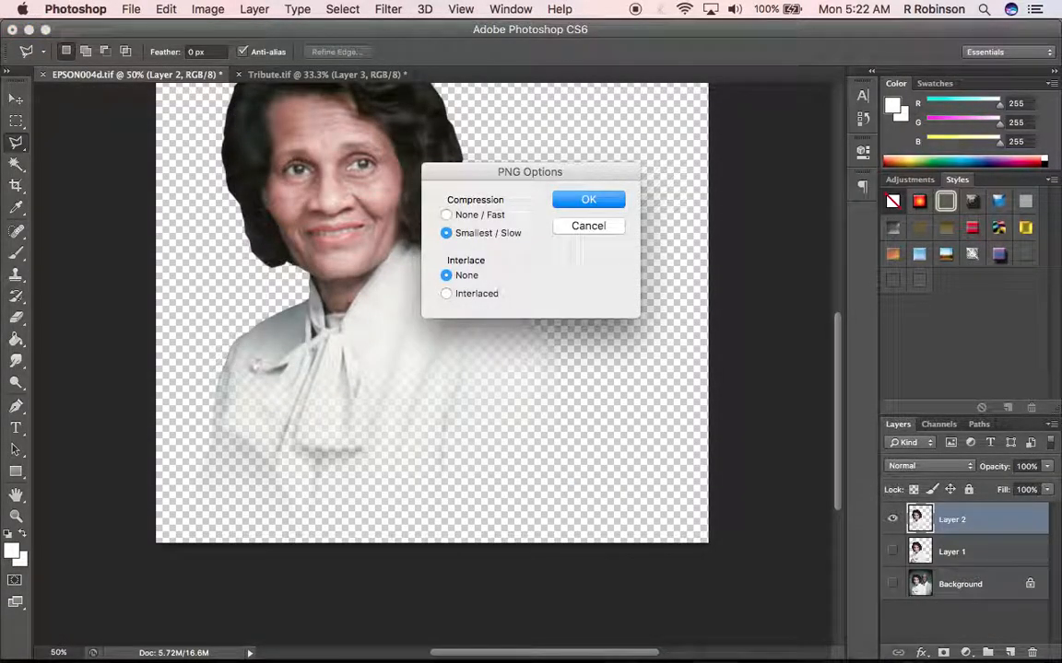
pyautogui.press('Return')
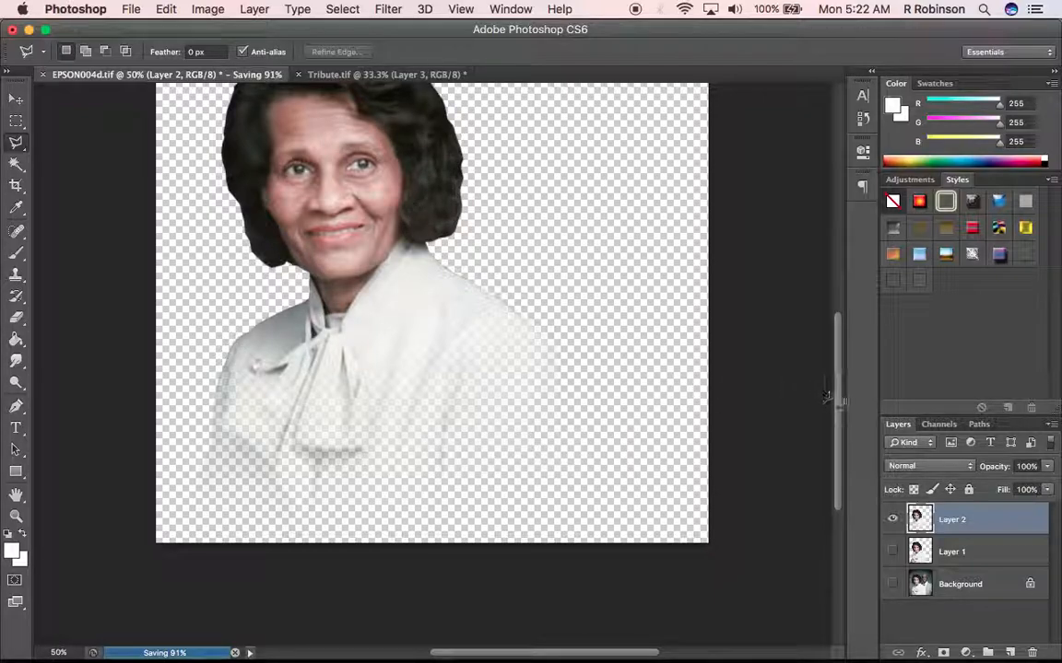
# Switch to Tribute.tif and show the Layer 6 scroll banner, the date and name text layers, and the Layer 2 book background
pyautogui.moveTo(837, 396); pyautogui.dragTo(837, 363)
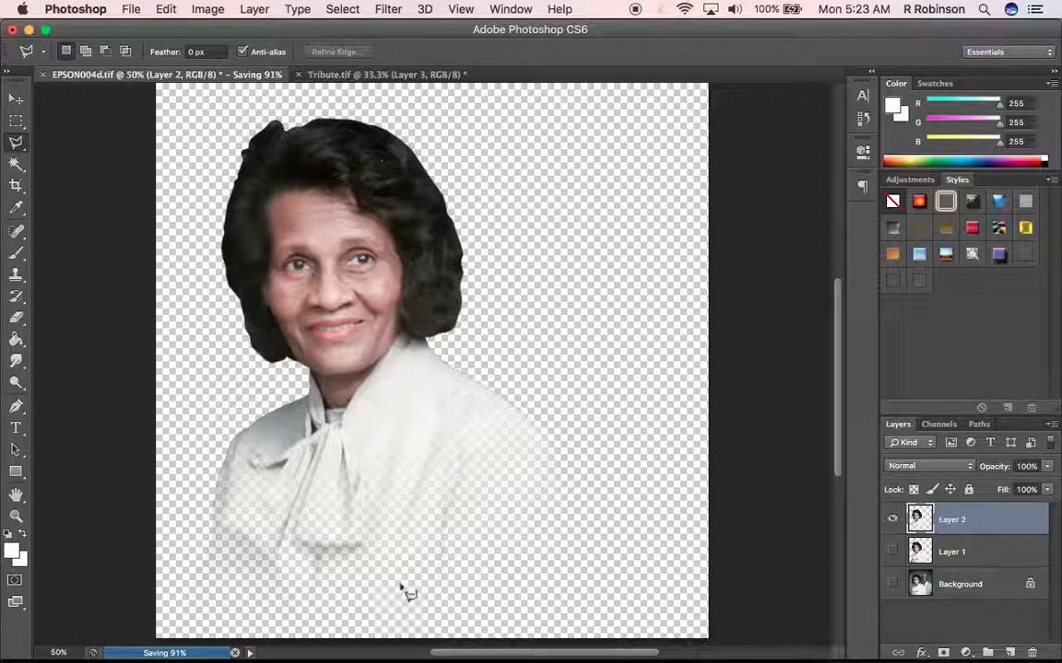
pyautogui.click(341, 78)
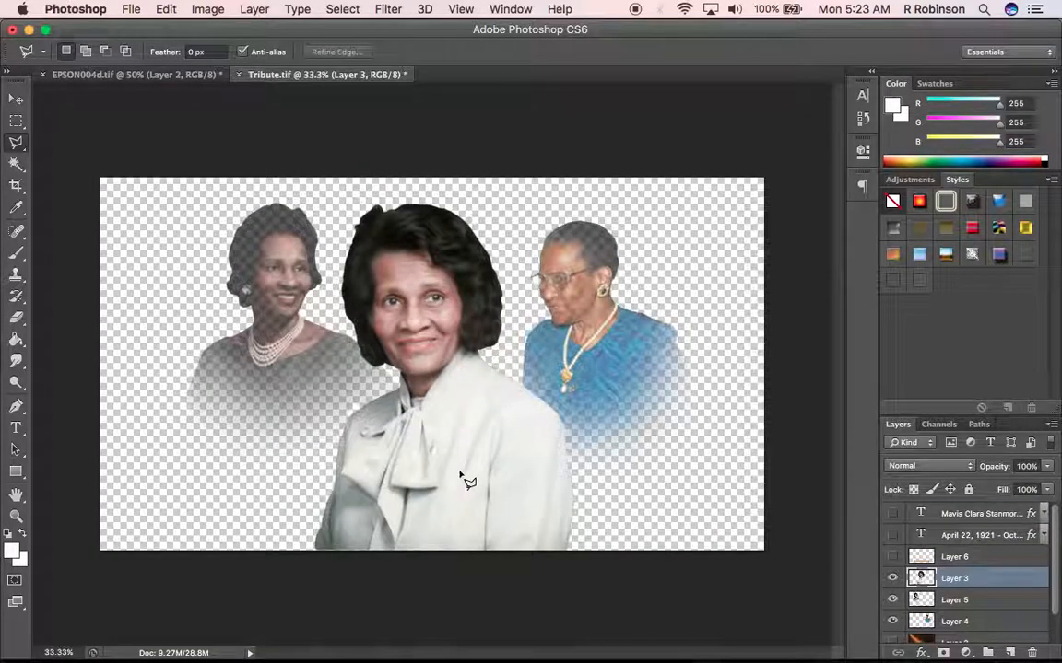
pyautogui.click(892, 559)
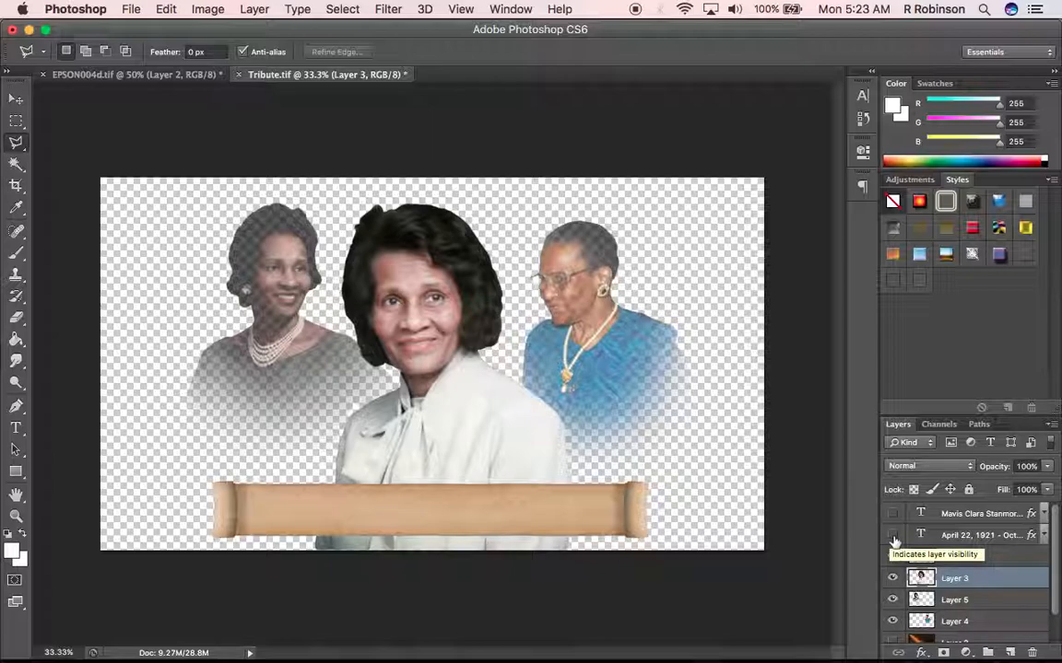
pyautogui.click(892, 535)
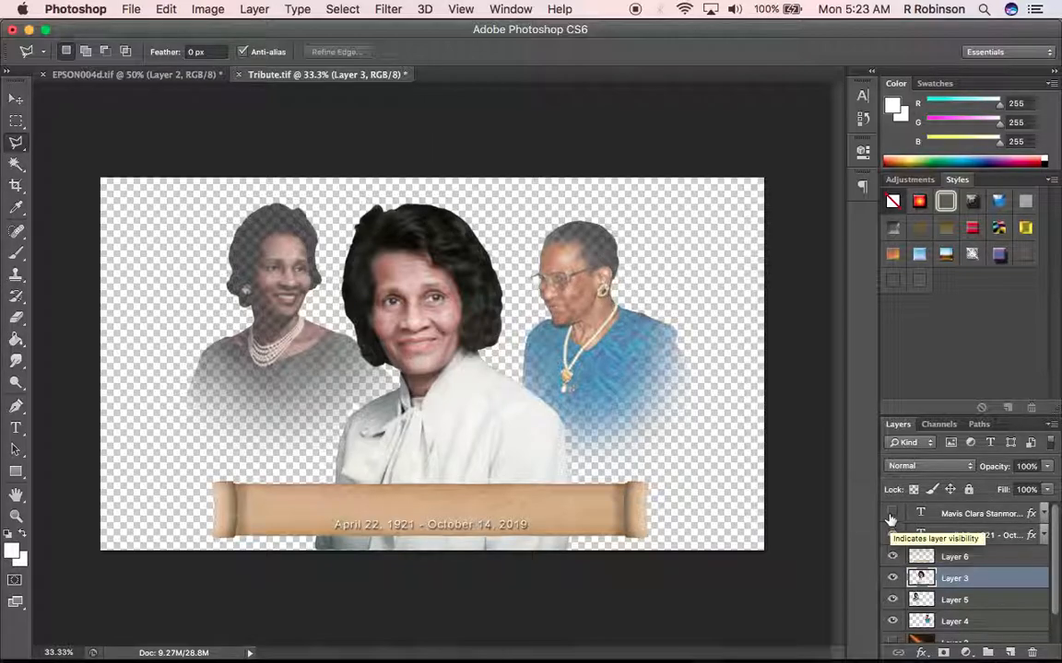
pyautogui.click(891, 514)
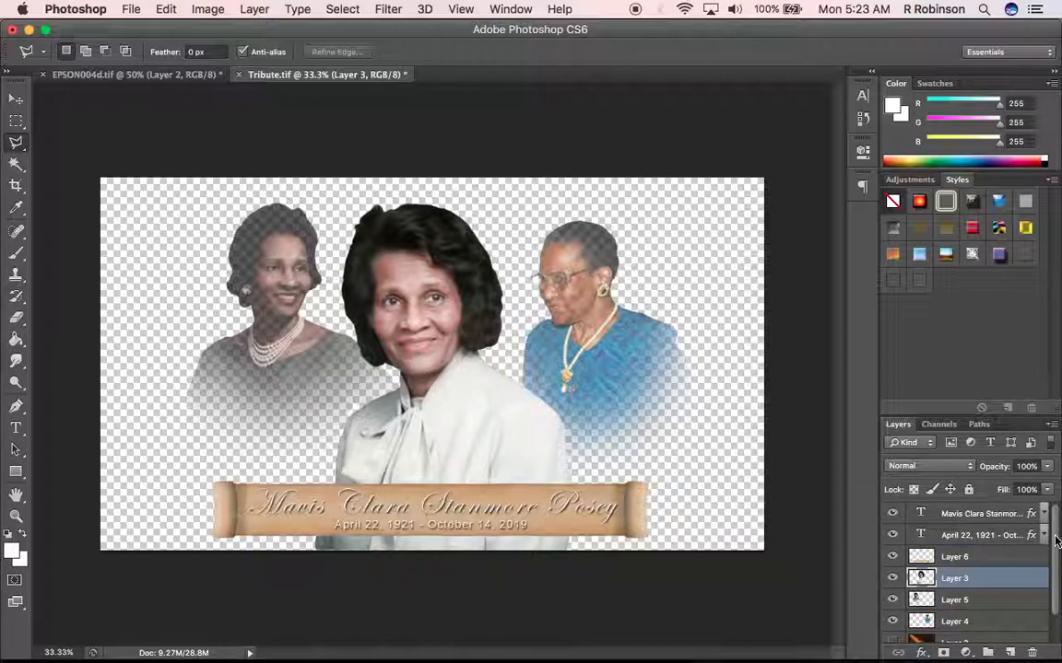
pyautogui.scroll(-2, 1056, 541)
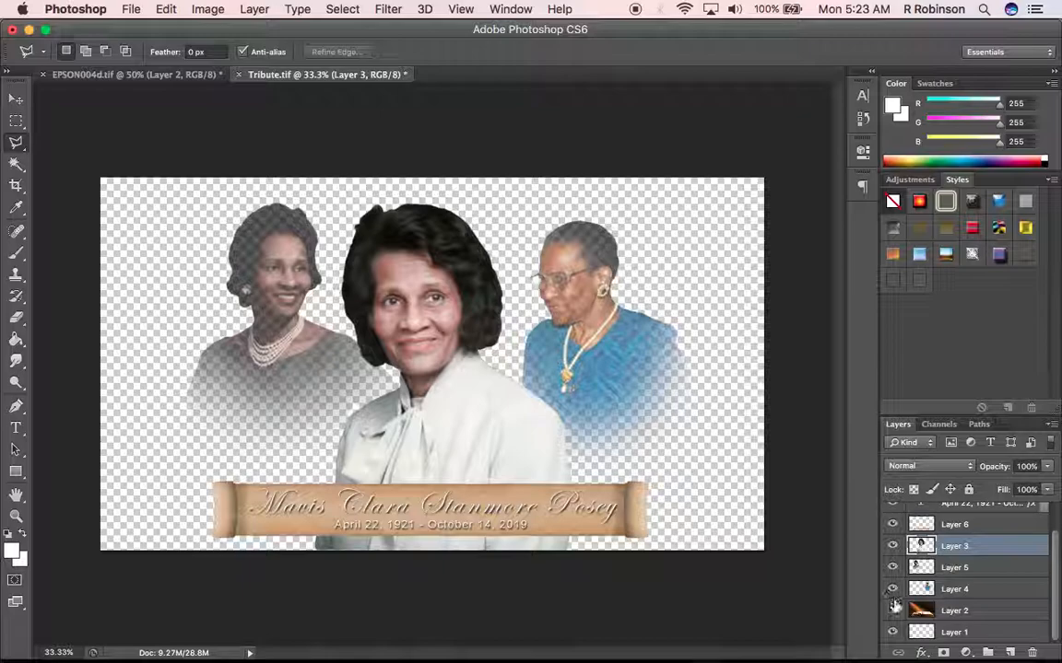
pyautogui.click(891, 610)
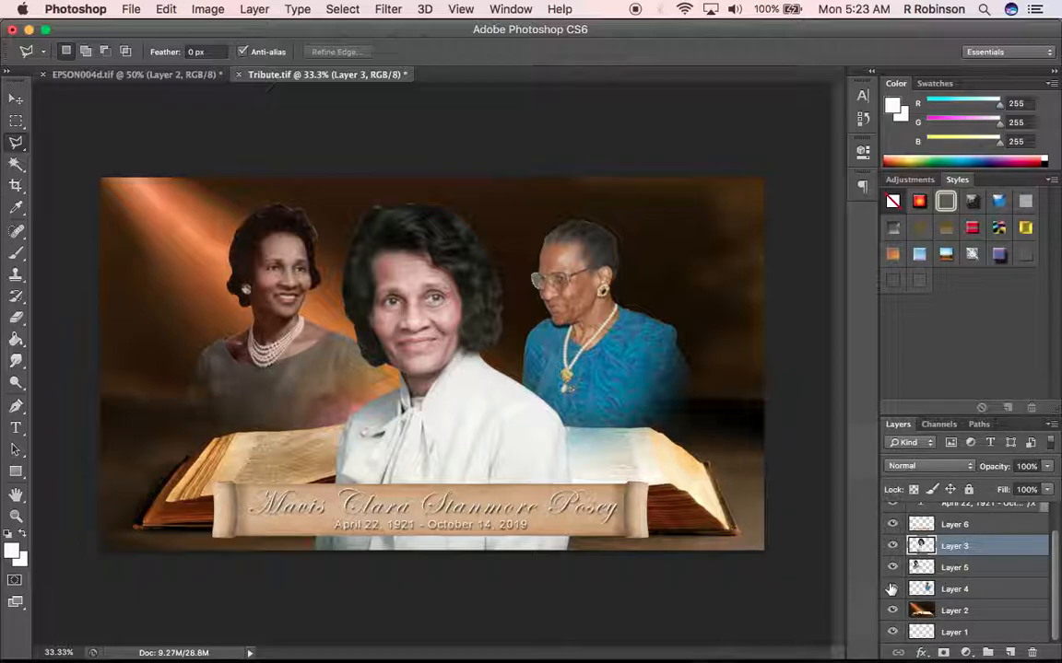
# Move the Layer 2 book background to the top of the layer stack and check the document's dimensions in Image Size
pyautogui.moveTo(921, 610); pyautogui.dragTo(950, 514)
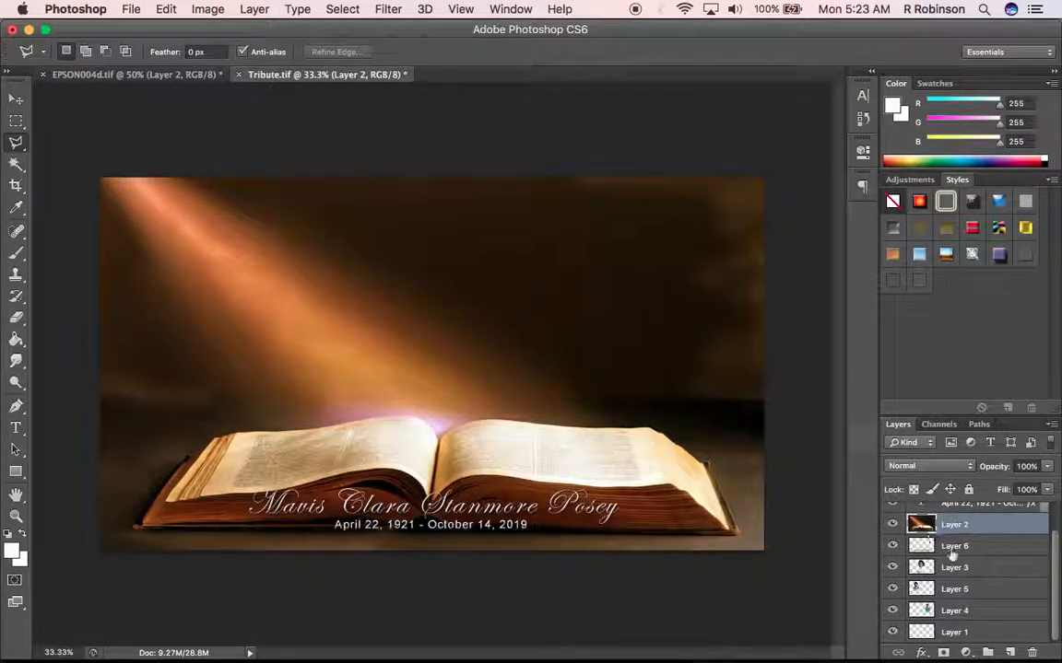
pyautogui.scroll(2, 1057, 575)
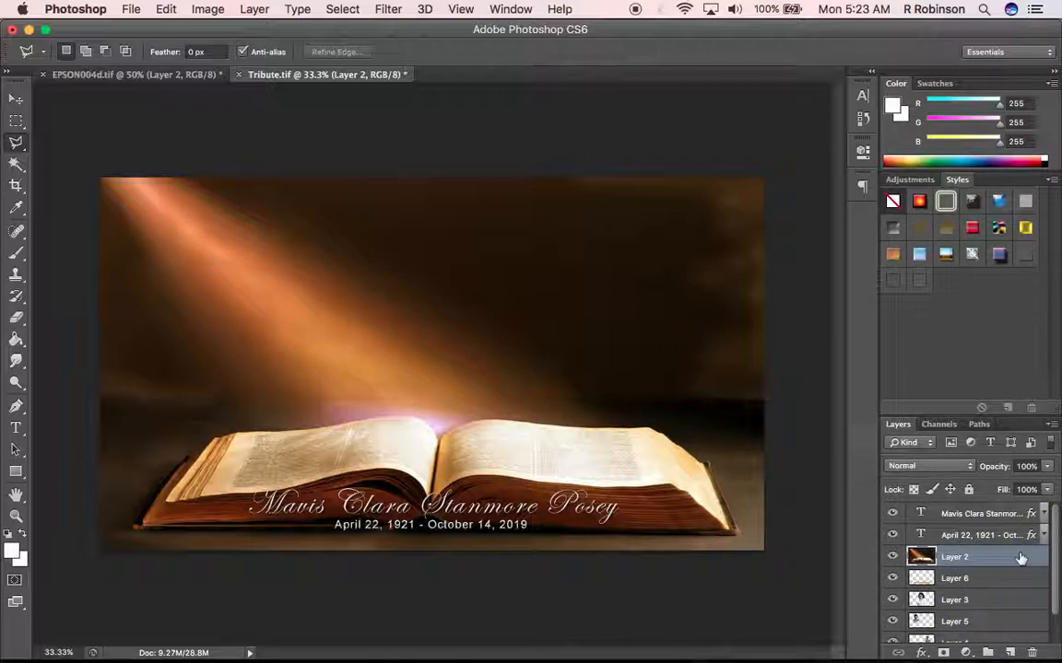
pyautogui.moveTo(1012, 561); pyautogui.dragTo(1006, 509)
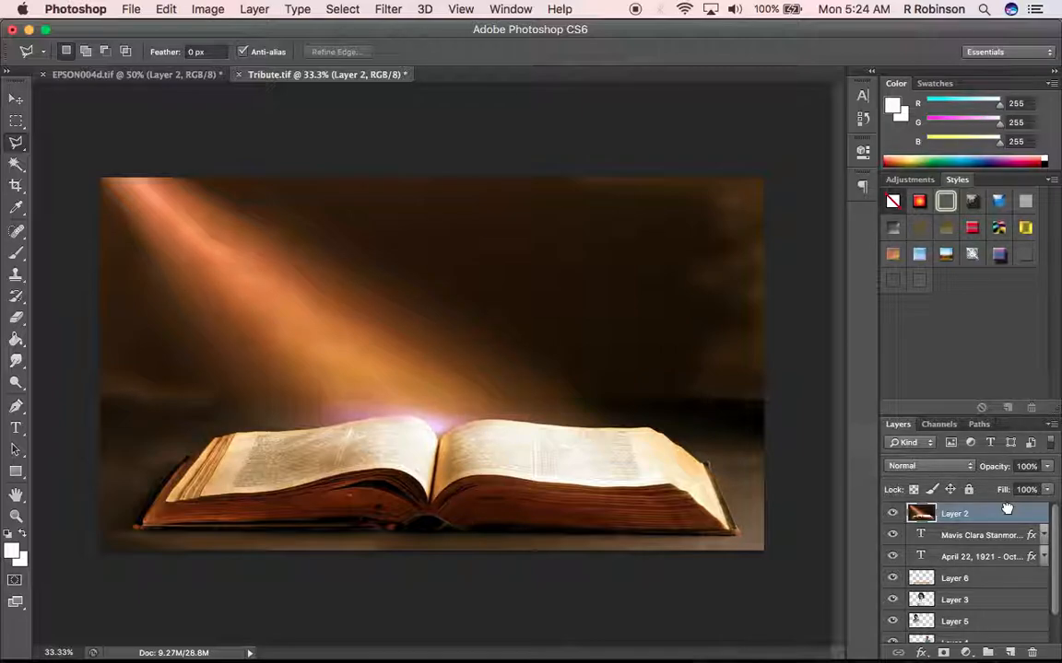
pyautogui.press('super+alt+i')
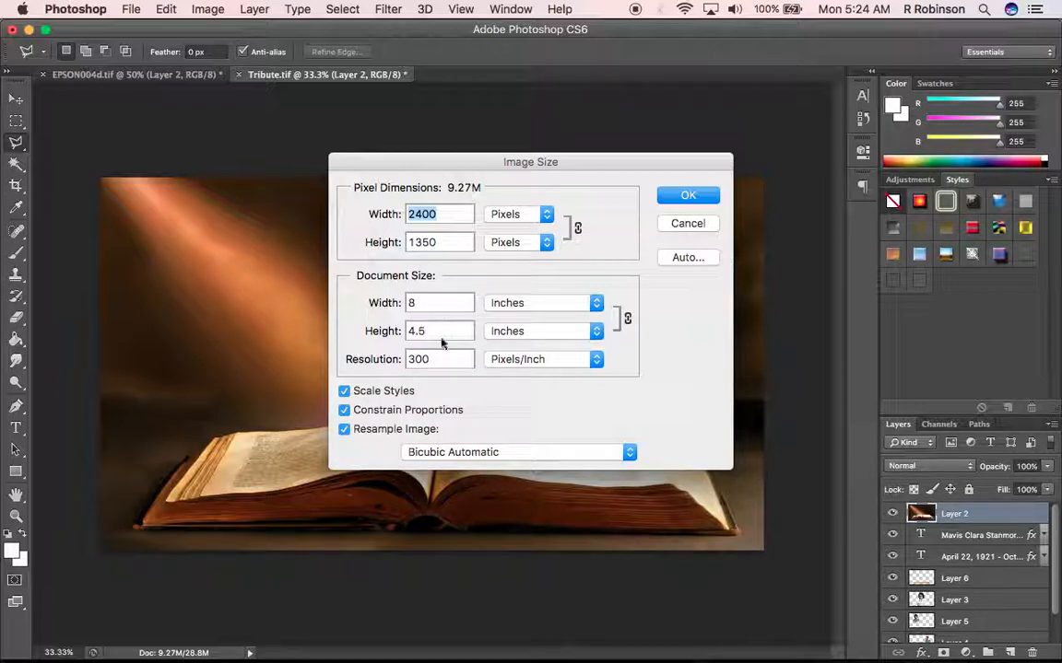
pyautogui.click(687, 224)
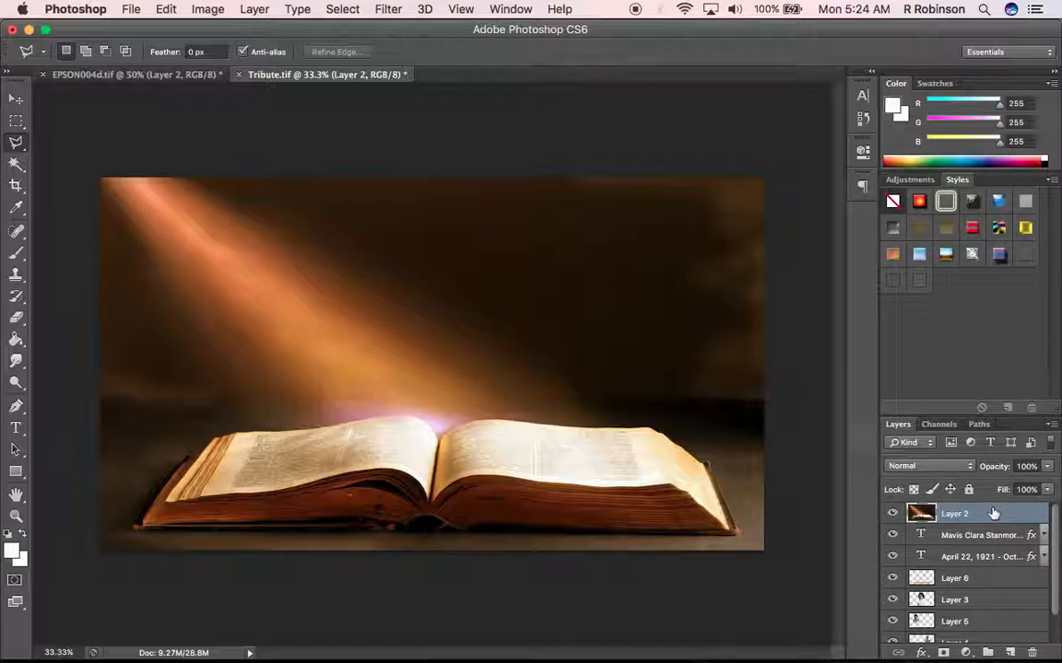
# Return the Layer 2 book background to its place between Layer 4 and Layer 1
pyautogui.moveTo(993, 511); pyautogui.dragTo(991, 635)
pyautogui.moveTo(1053, 556); pyautogui.dragTo(1011, 619)
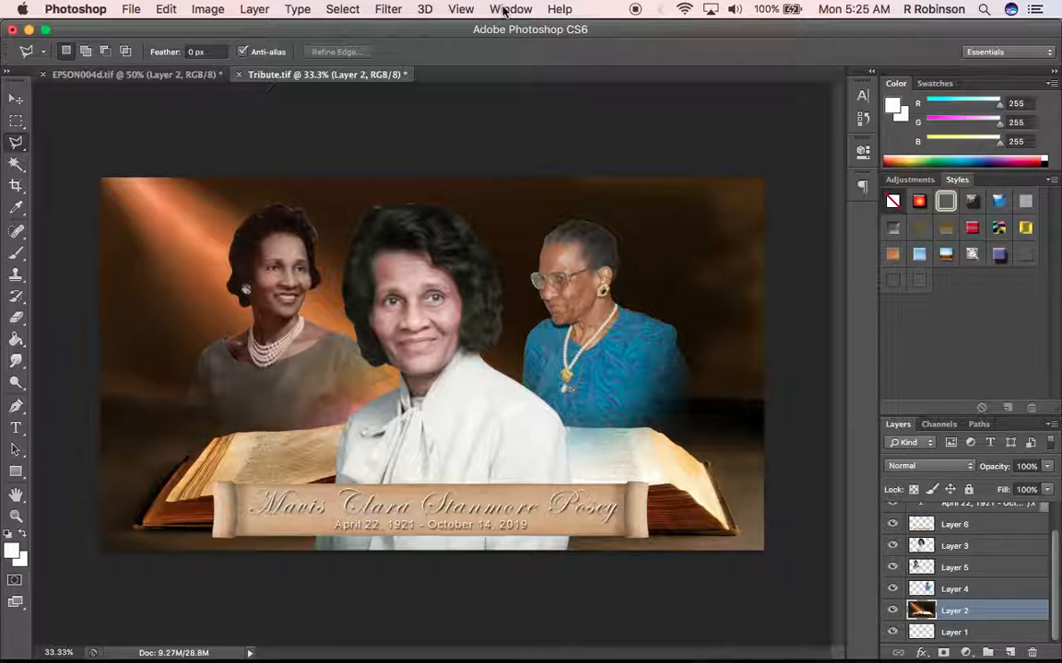
# Float all open documents in windows and reposition Tribute.tif to uncover part of EPSON004d.tif behind it
pyautogui.click(504, 9)
pyautogui.moveTo(534, 29)
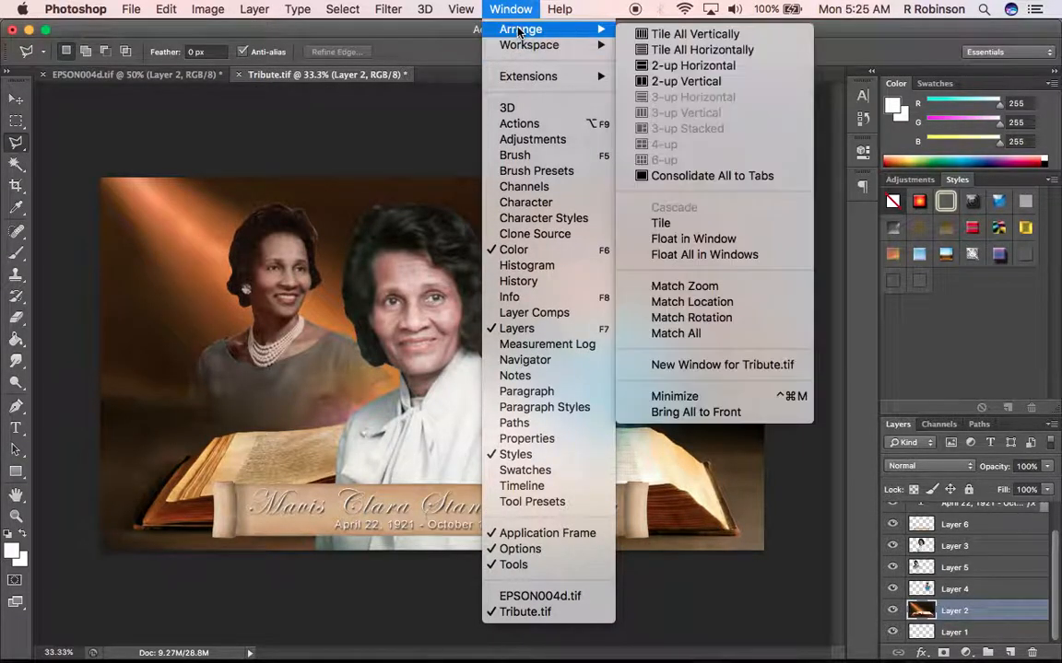
pyautogui.click(665, 255)
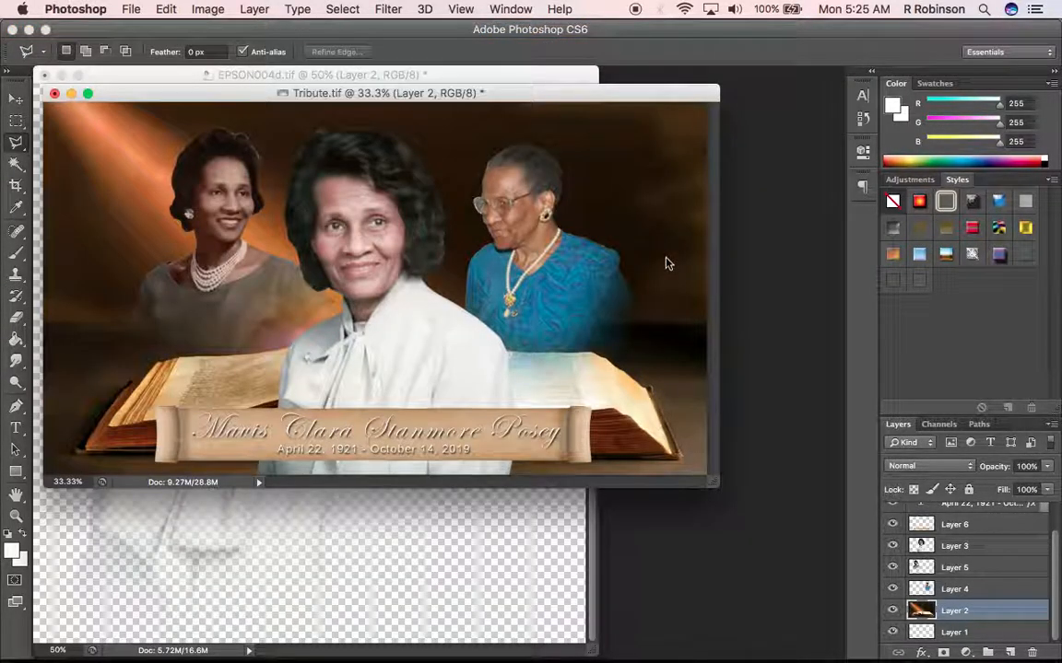
pyautogui.moveTo(413, 95); pyautogui.dragTo(508, 130)
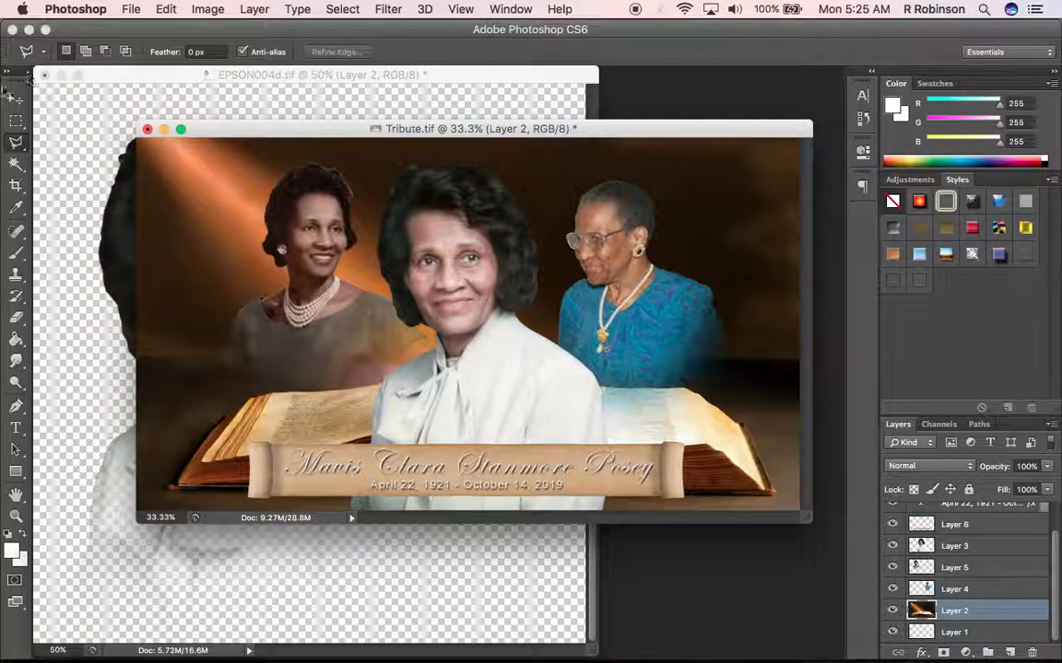
# Copy the faded cutout from EPSON004d.tif into Tribute.tif with the Move tool, placing it over the central portrait
pyautogui.click(16, 99)
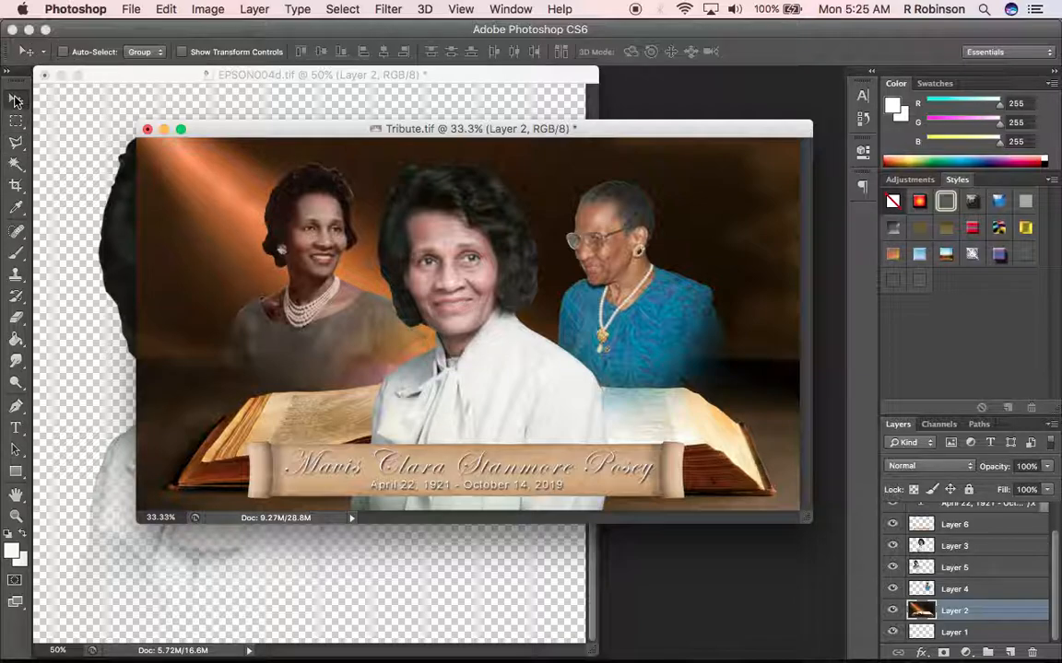
pyautogui.click(175, 79)
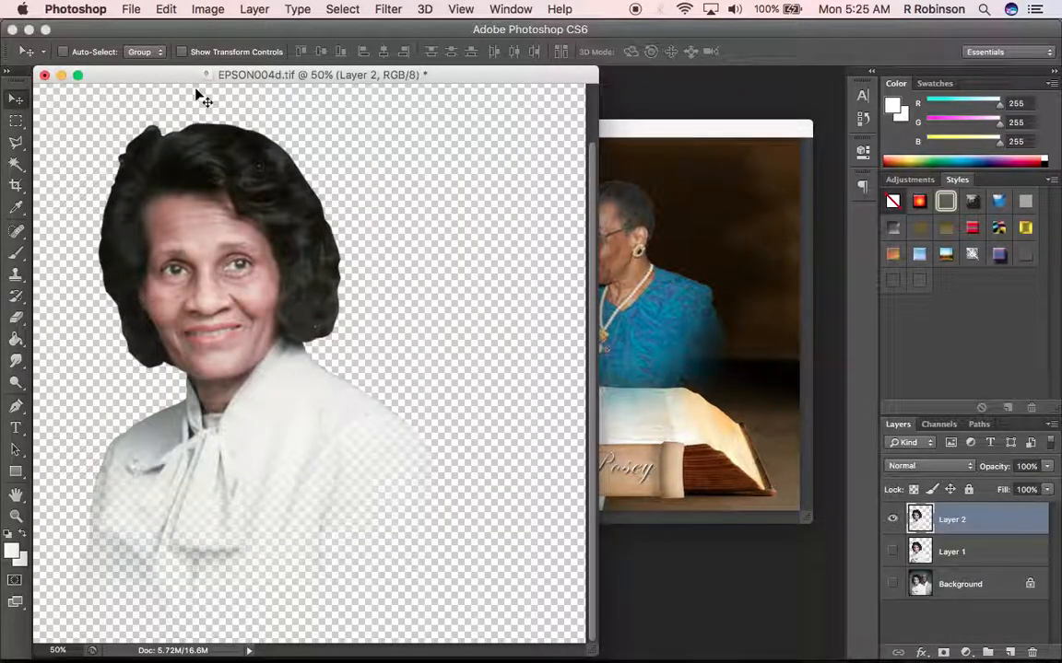
pyautogui.press('super+minus')
pyautogui.press('super+minus')
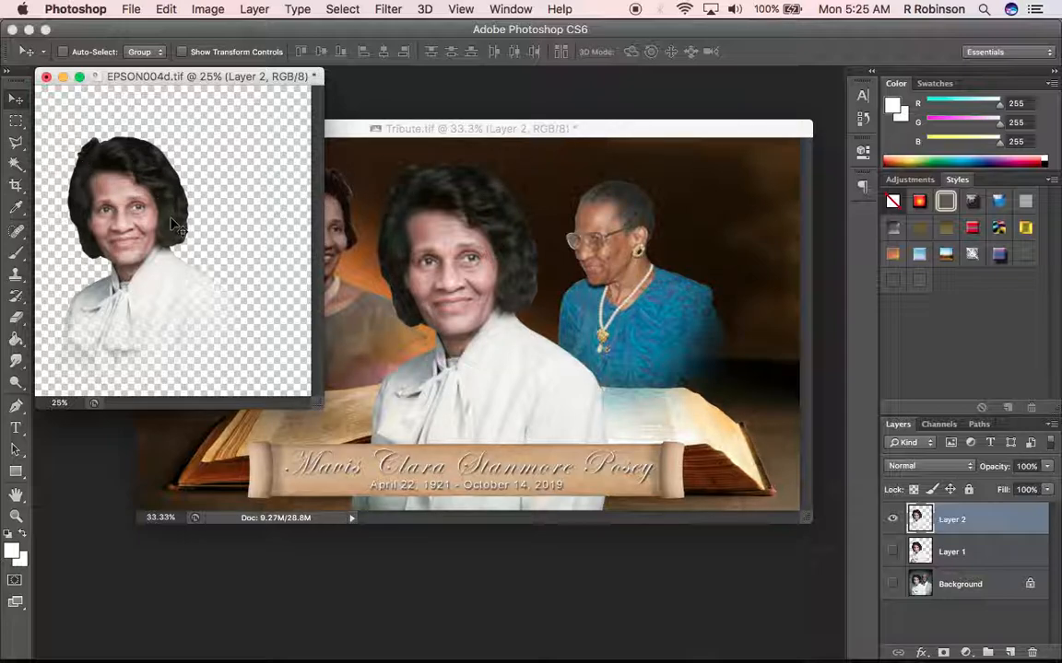
pyautogui.moveTo(136, 205); pyautogui.dragTo(458, 251)
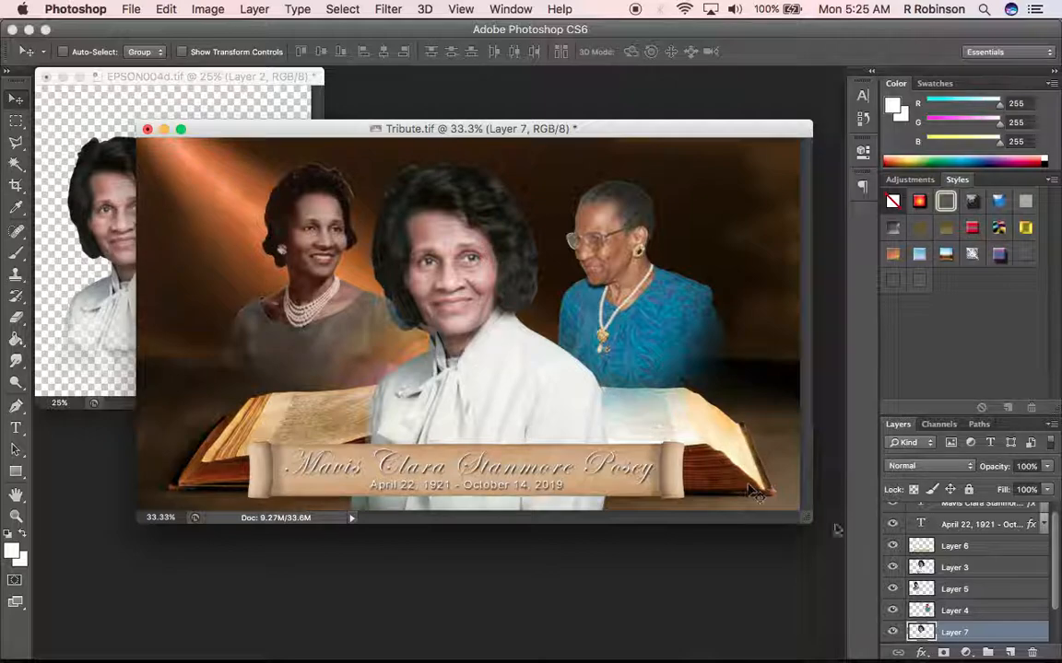
# Move the copied cutout's layer directly above Layer 3 and hide Layer 3, the original central portrait
pyautogui.moveTo(991, 636); pyautogui.dragTo(988, 553)
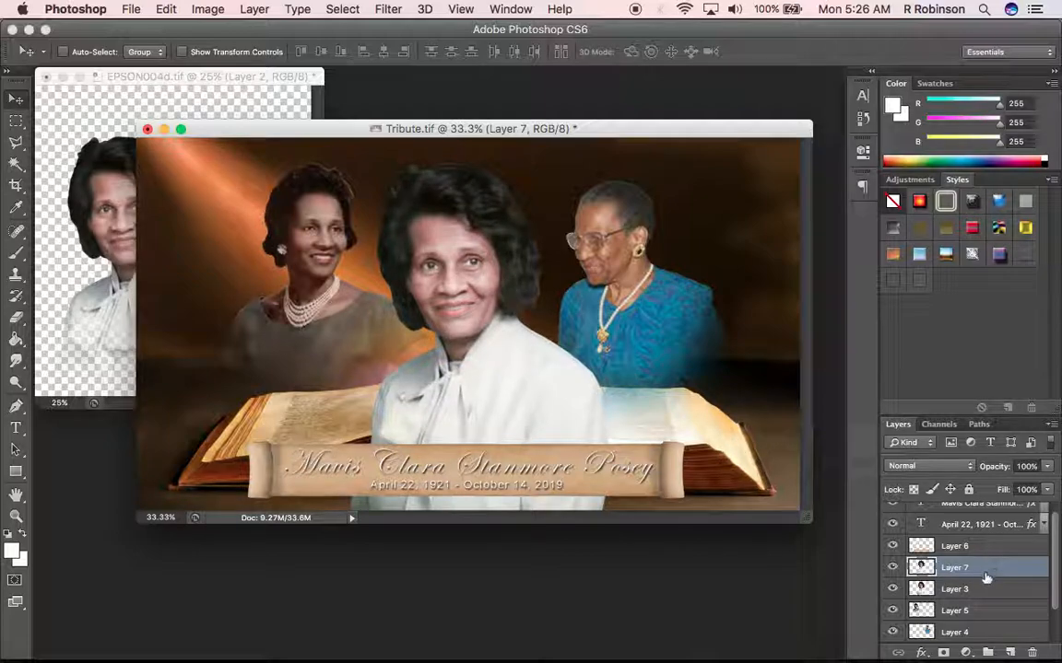
pyautogui.click(892, 590)
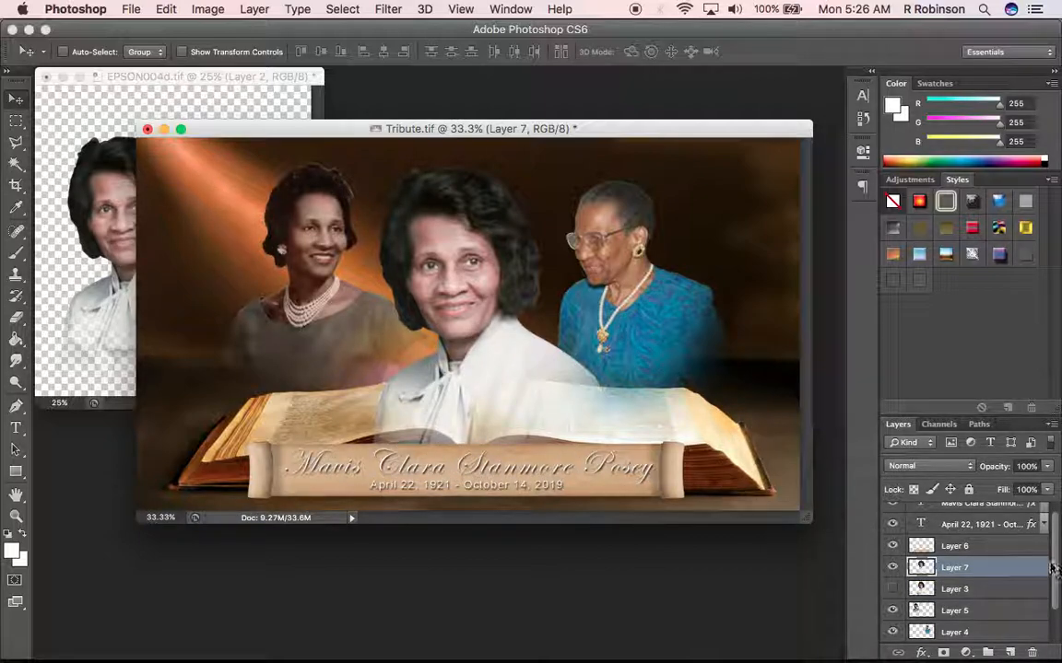
# Hide the Layer 6 scroll banner and the name and date text layers above it in Tribute.tif
pyautogui.scroll(1, 1050, 569)
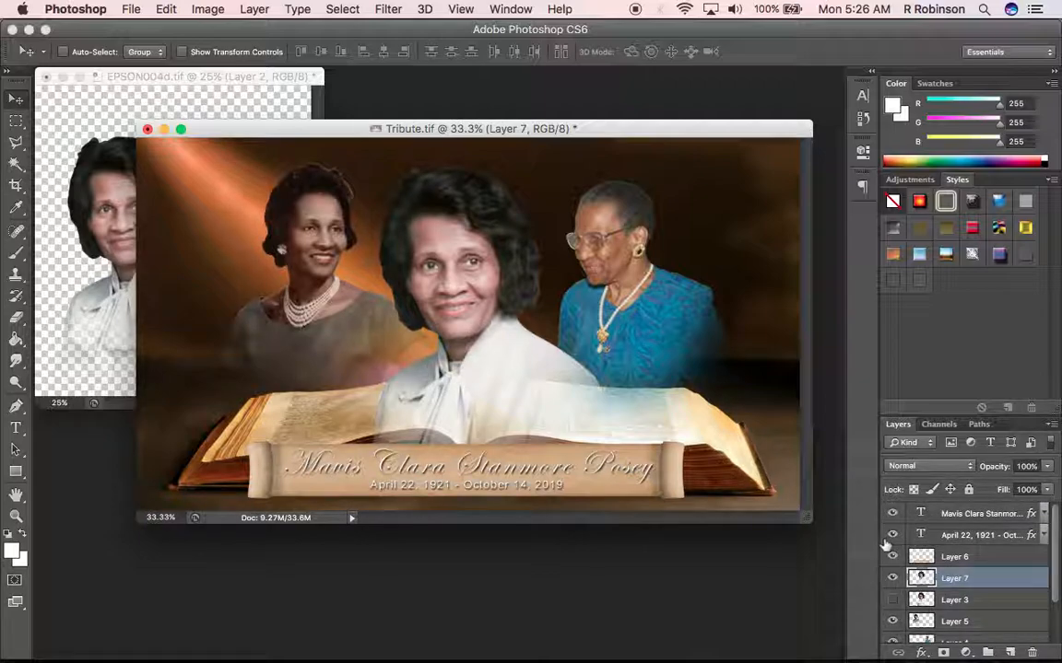
pyautogui.click(892, 558)
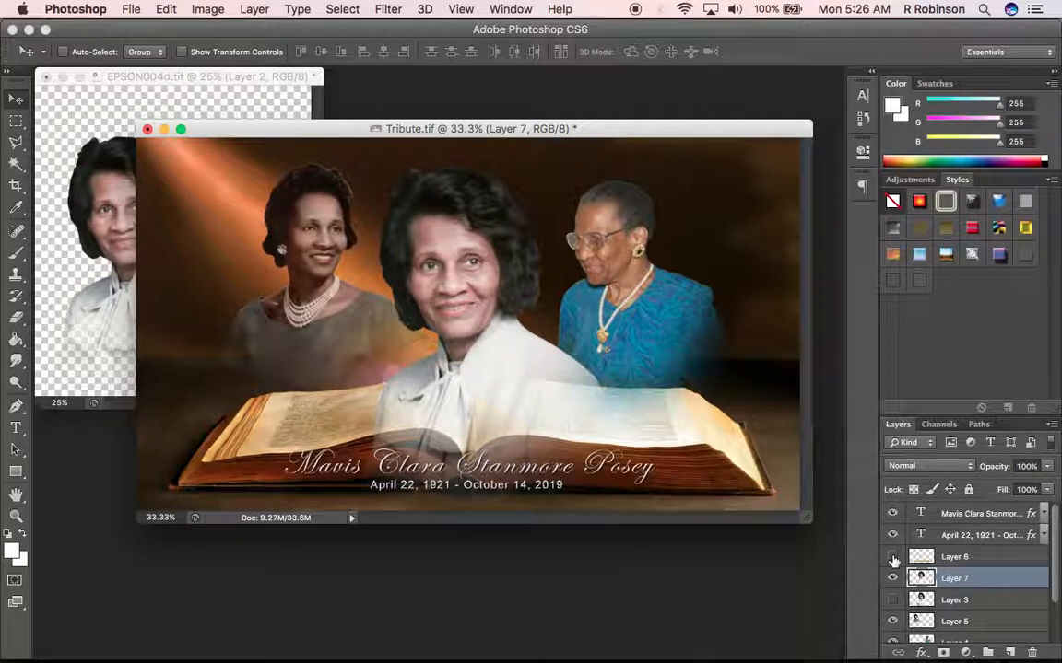
pyautogui.click(892, 535)
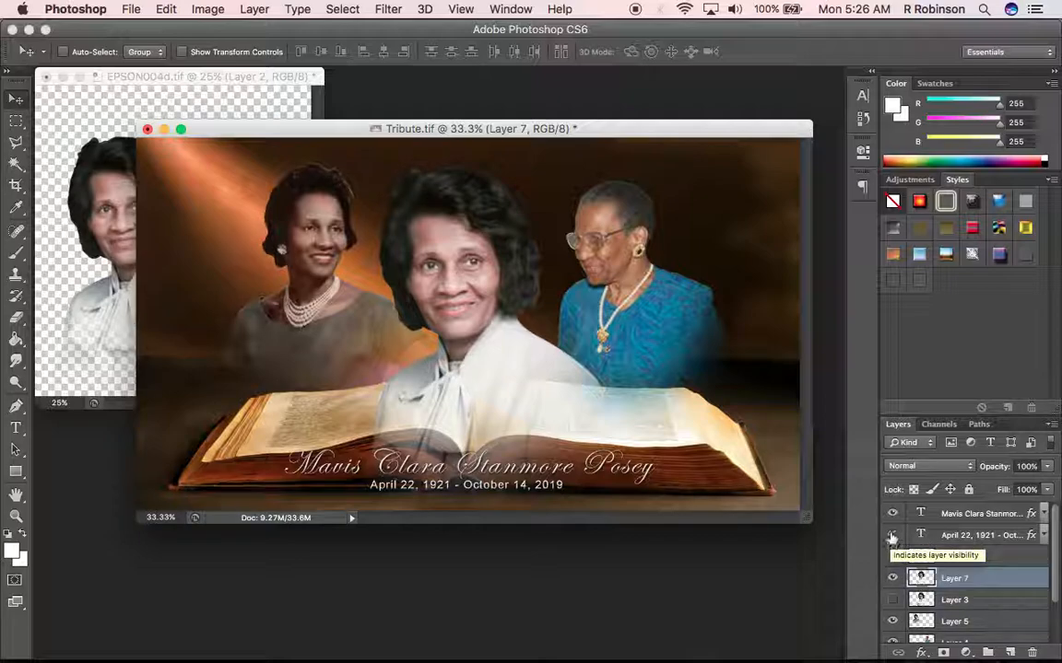
pyautogui.click(892, 514)
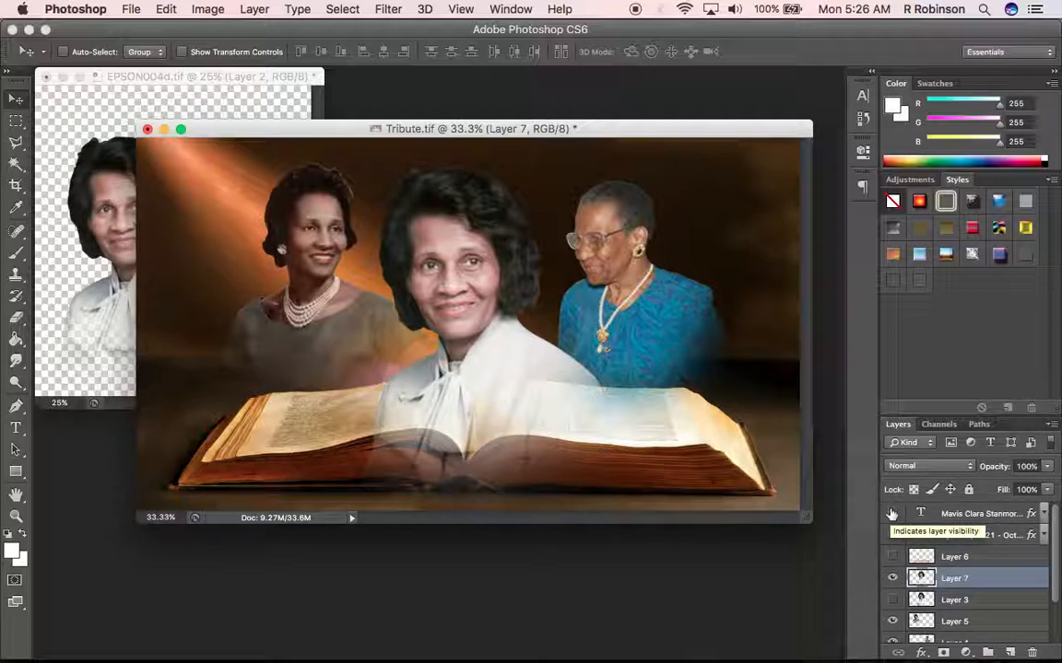
# Toggle Layer 3's visibility repeatedly to compare the original central portrait with the faded cutout on Layer 7, ending with Layer 3 hidden
pyautogui.click(893, 600)
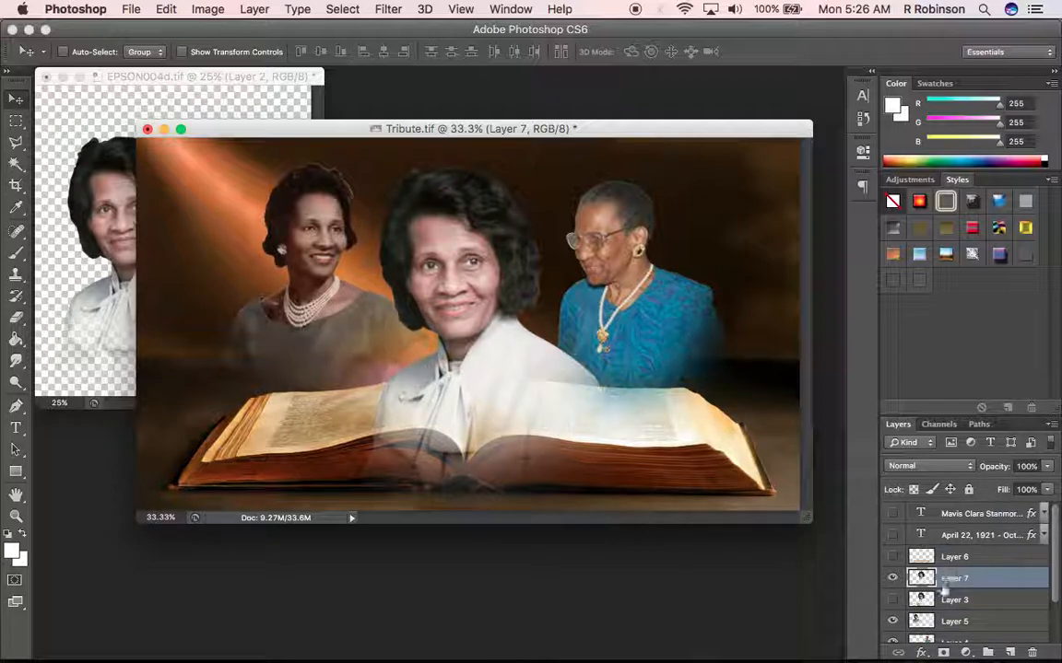
pyautogui.click(892, 600)
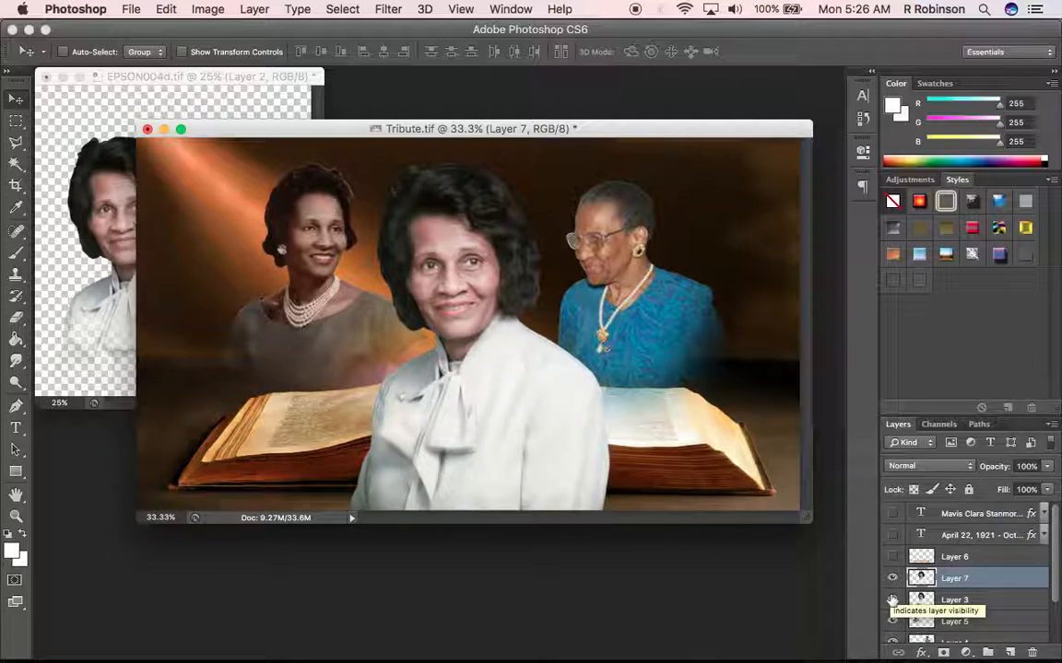
pyautogui.click(892, 600)
pyautogui.click(892, 600)
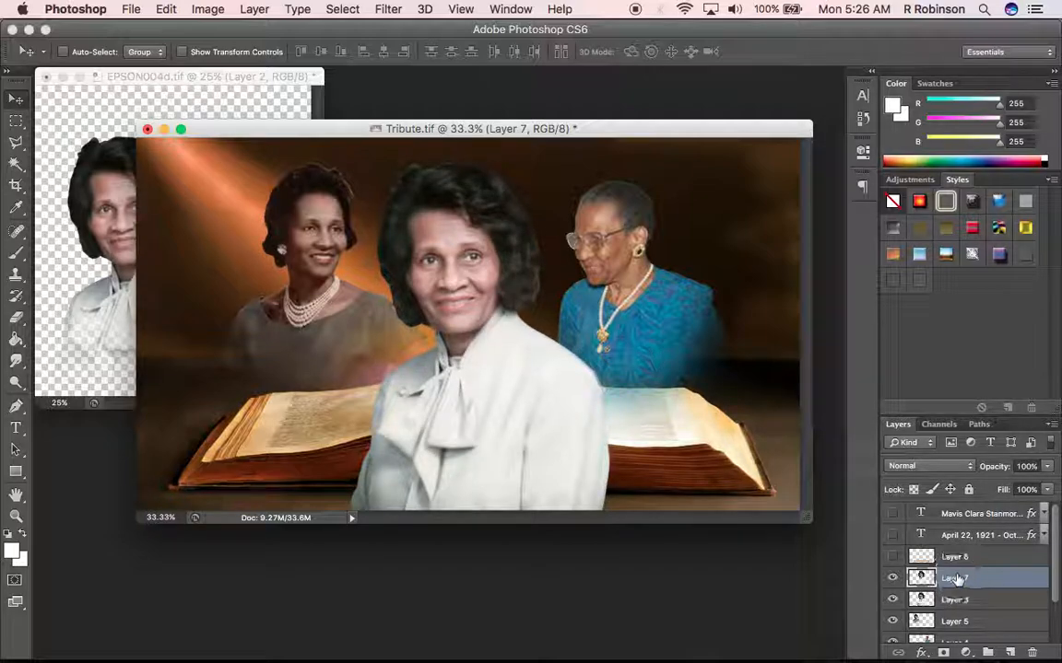
pyautogui.click(893, 601)
pyautogui.click(893, 600)
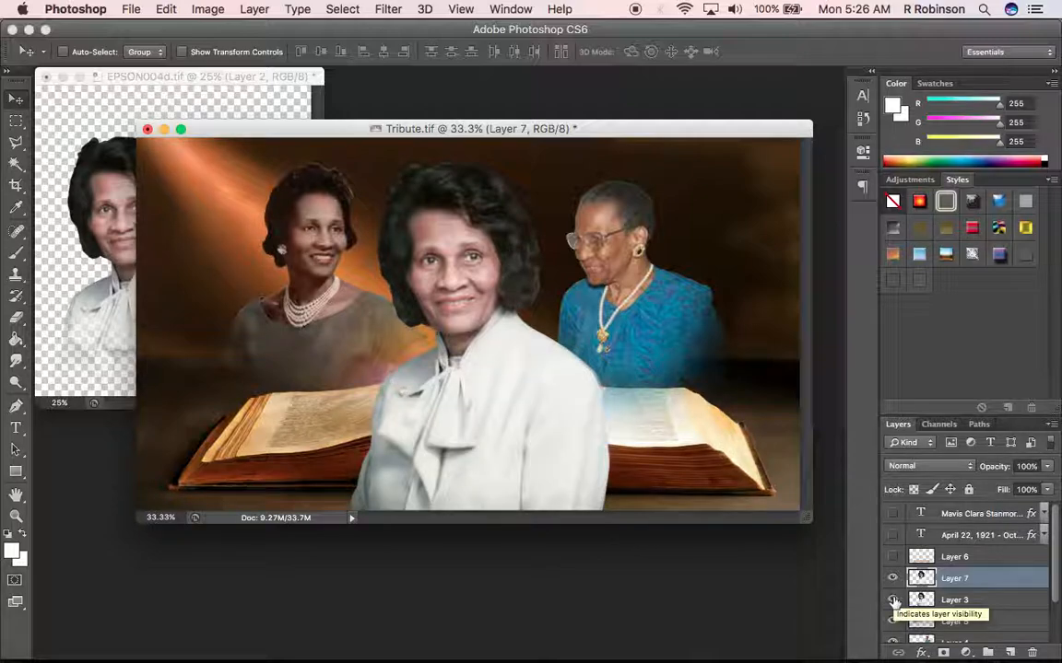
pyautogui.click(893, 601)
pyautogui.click(893, 601)
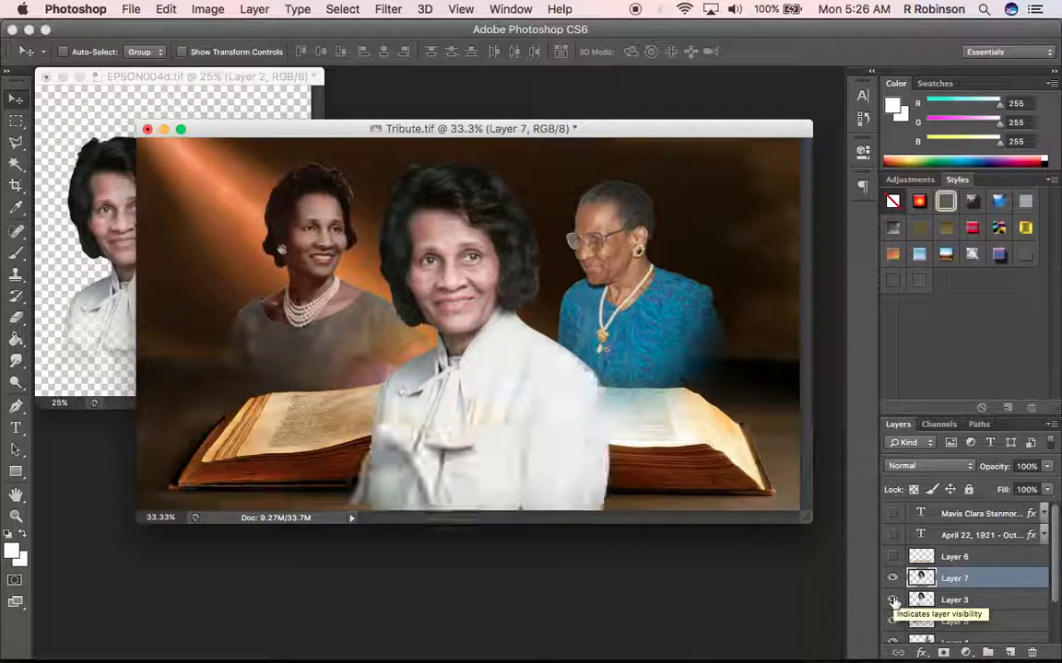
pyautogui.click(892, 601)
pyautogui.click(893, 601)
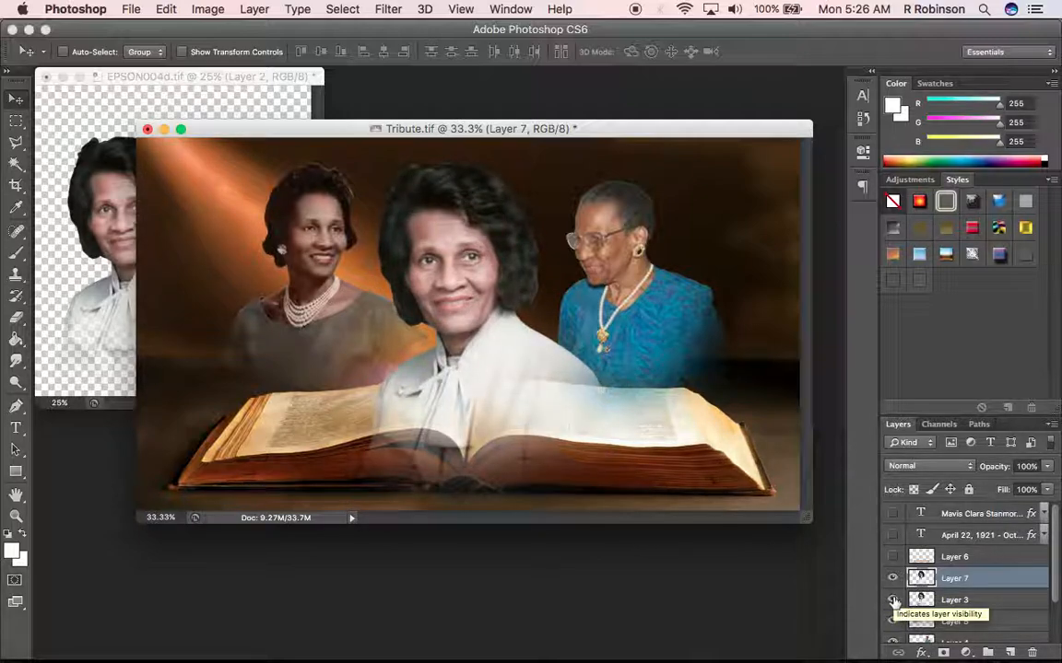
pyautogui.click(893, 601)
pyautogui.click(893, 600)
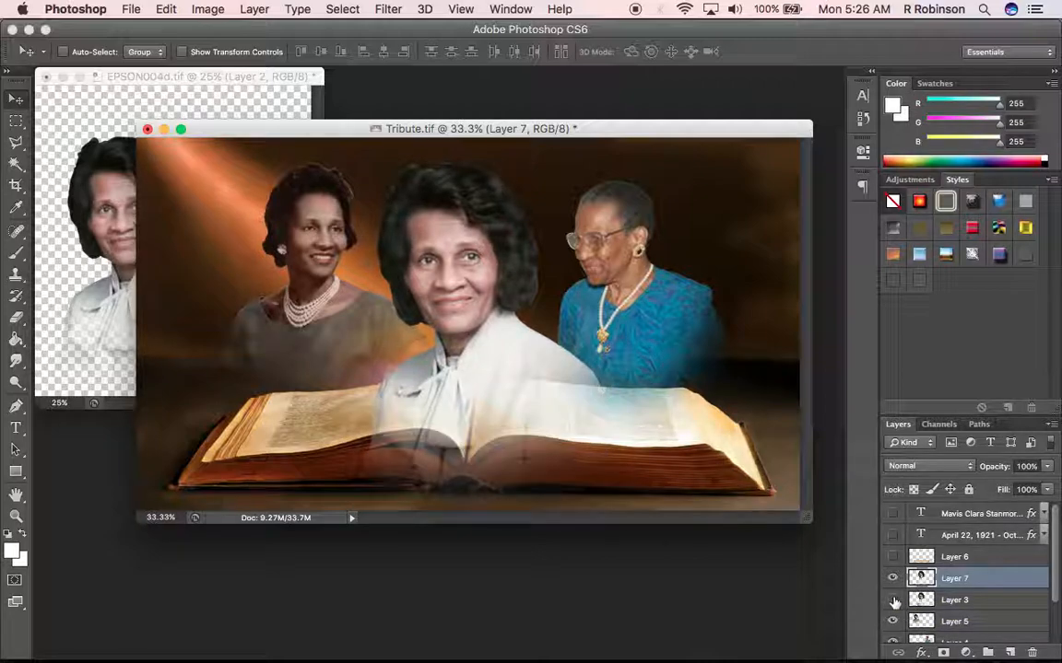
pyautogui.click(893, 601)
pyautogui.click(893, 601)
pyautogui.click(893, 601)
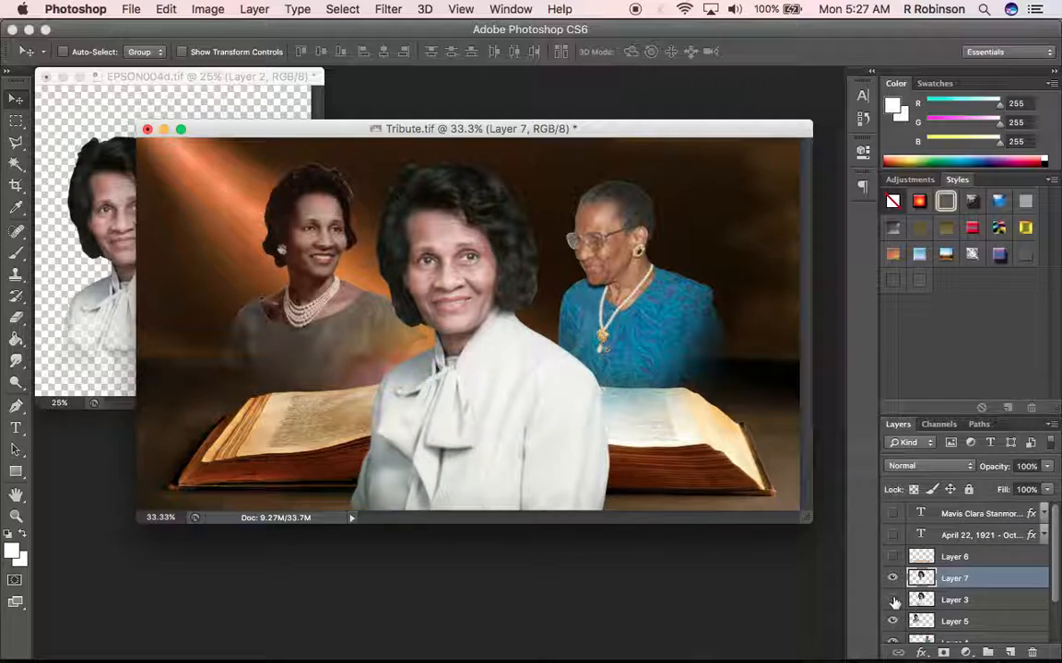
pyautogui.click(893, 601)
pyautogui.click(893, 600)
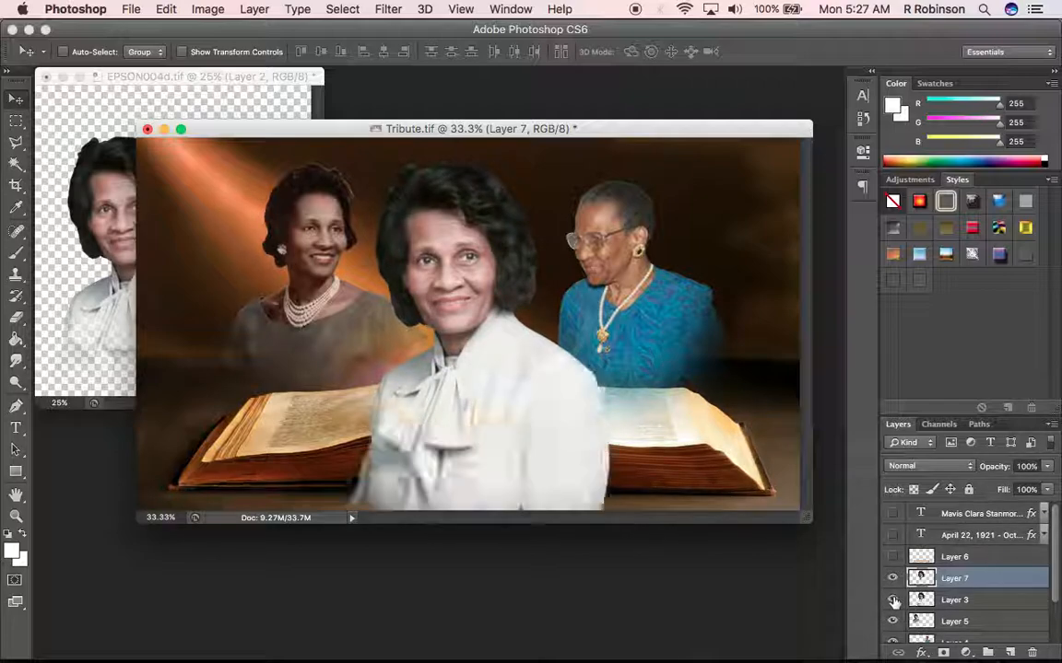
pyautogui.click(893, 601)
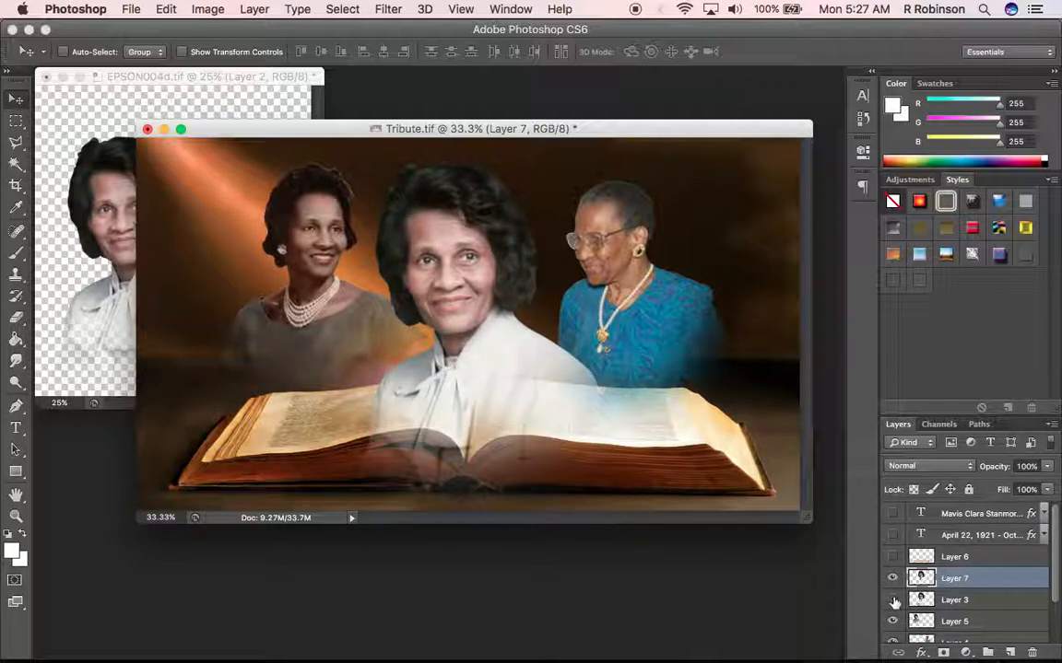
pyautogui.click(893, 601)
pyautogui.click(893, 600)
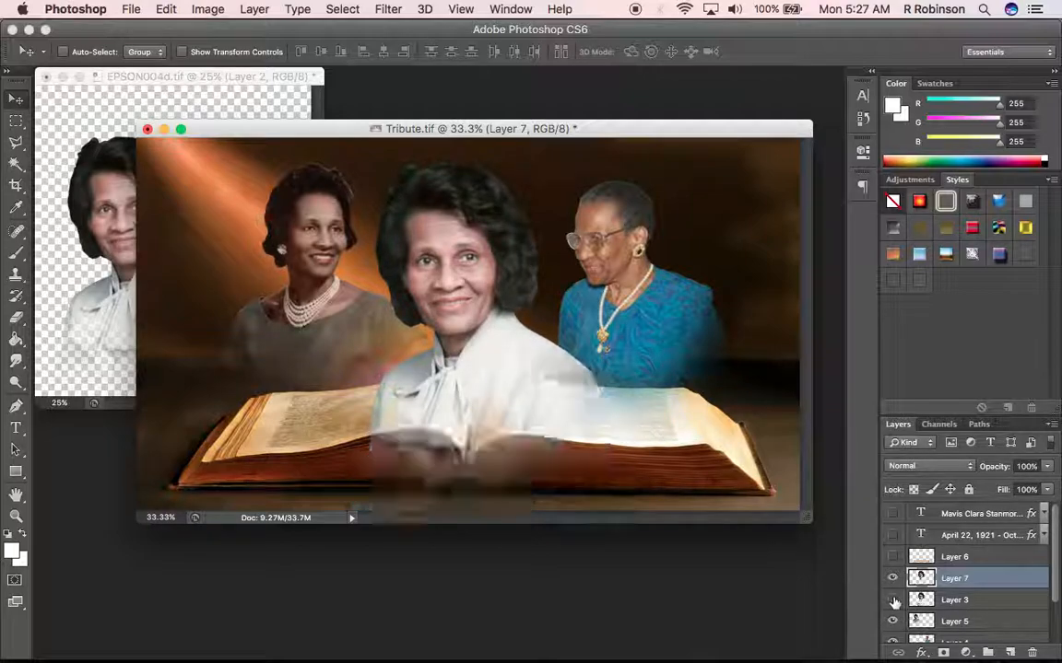
pyautogui.click(893, 601)
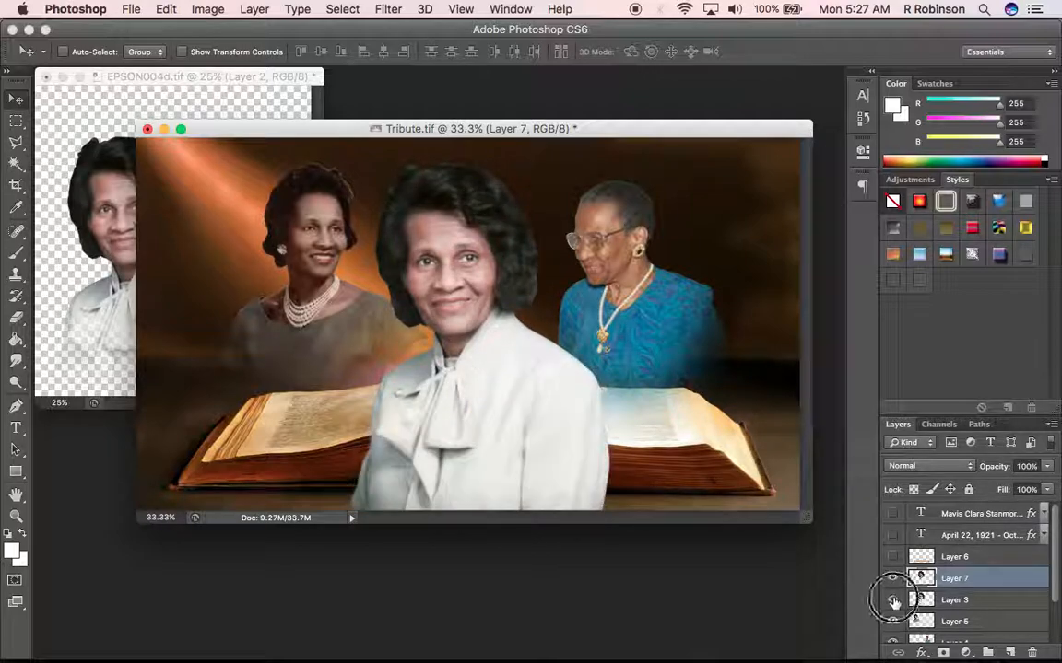
pyautogui.click(893, 600)
pyautogui.click(893, 601)
pyautogui.click(893, 601)
pyautogui.click(893, 601)
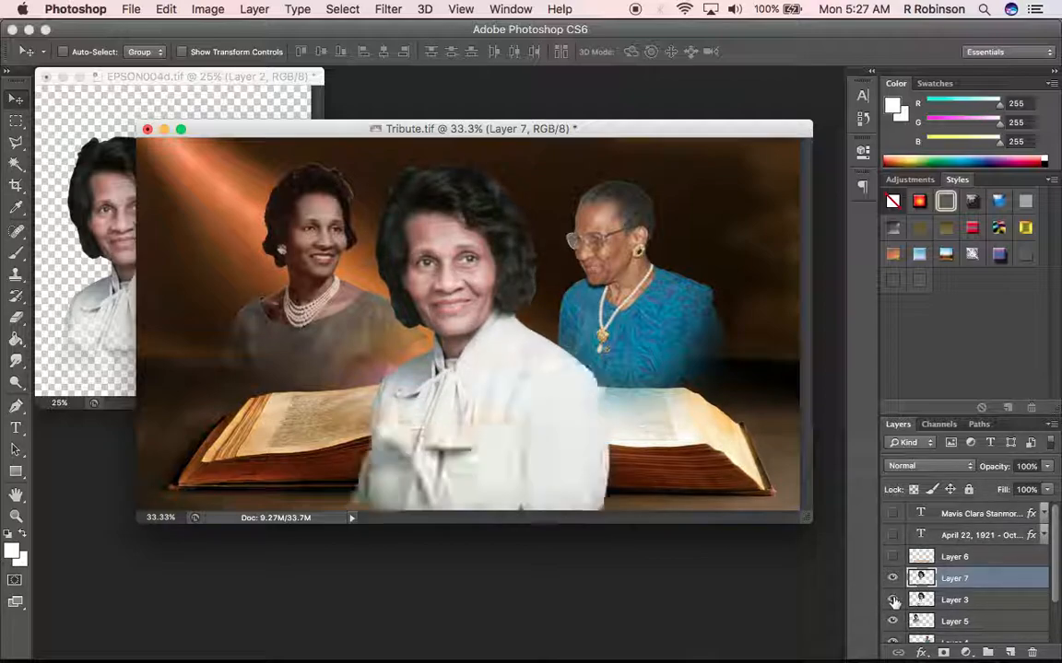
pyautogui.click(893, 601)
pyautogui.click(893, 601)
pyautogui.click(893, 601)
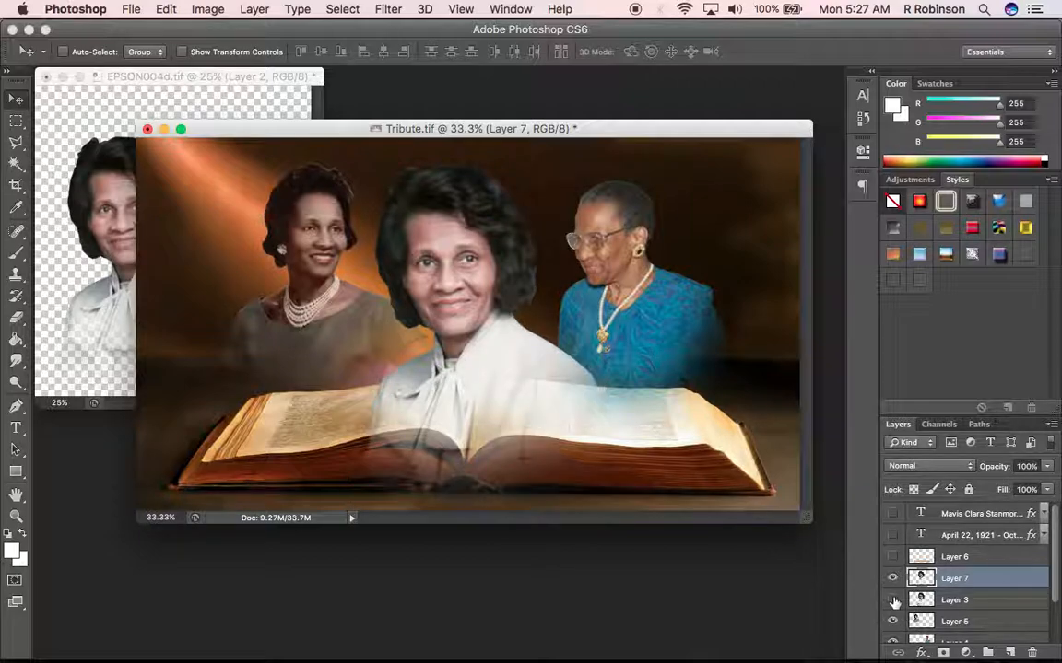
pyautogui.click(893, 601)
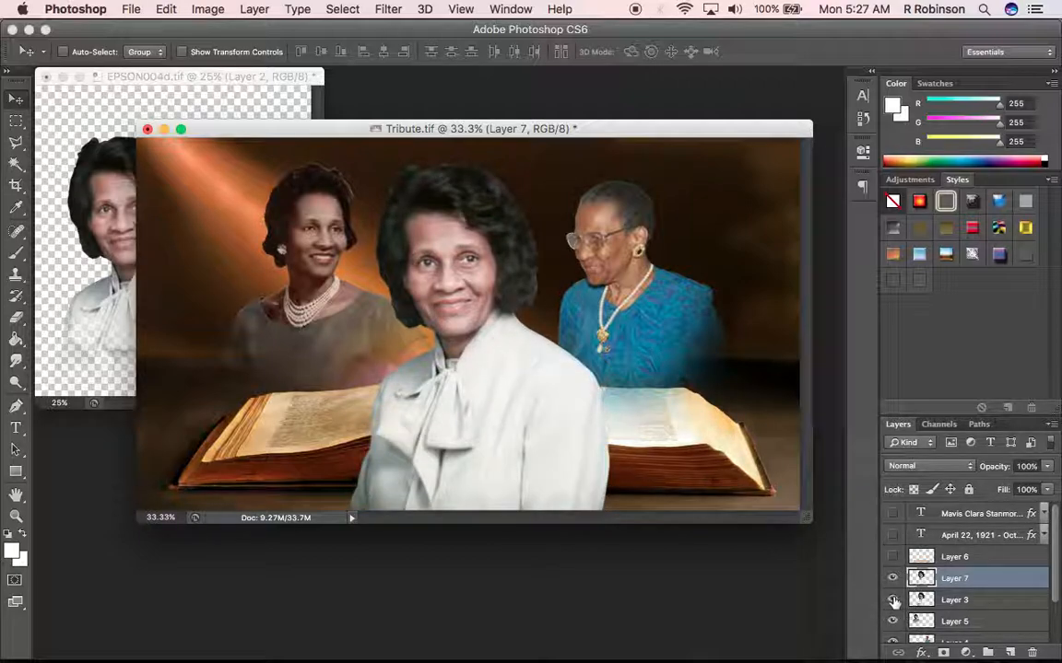
pyautogui.click(893, 601)
pyautogui.click(893, 601)
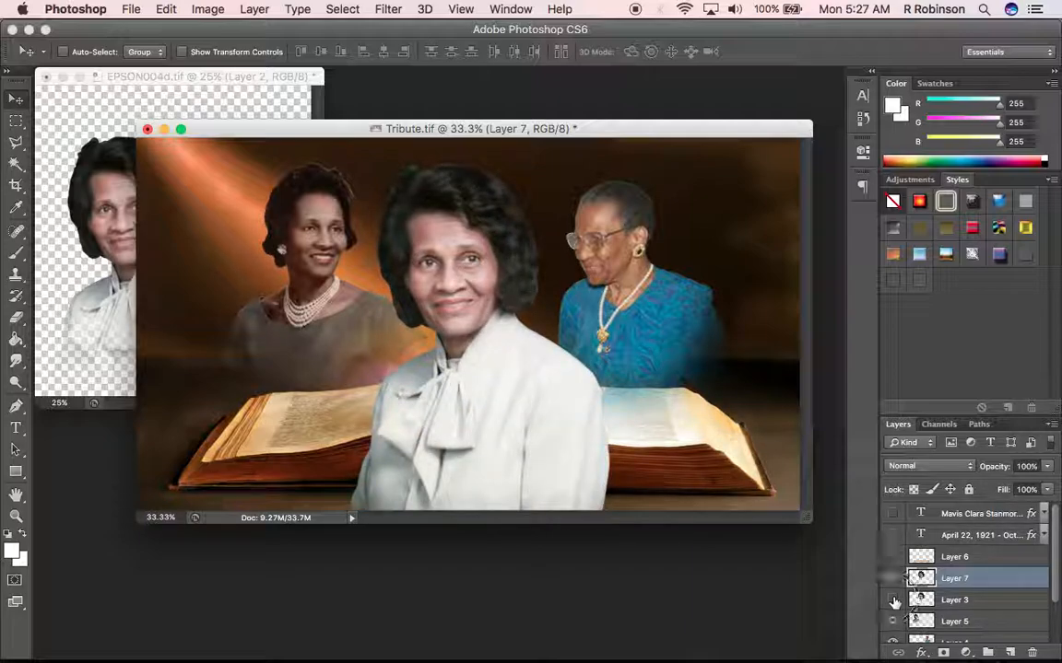
pyautogui.click(893, 601)
pyautogui.click(893, 601)
pyautogui.click(893, 601)
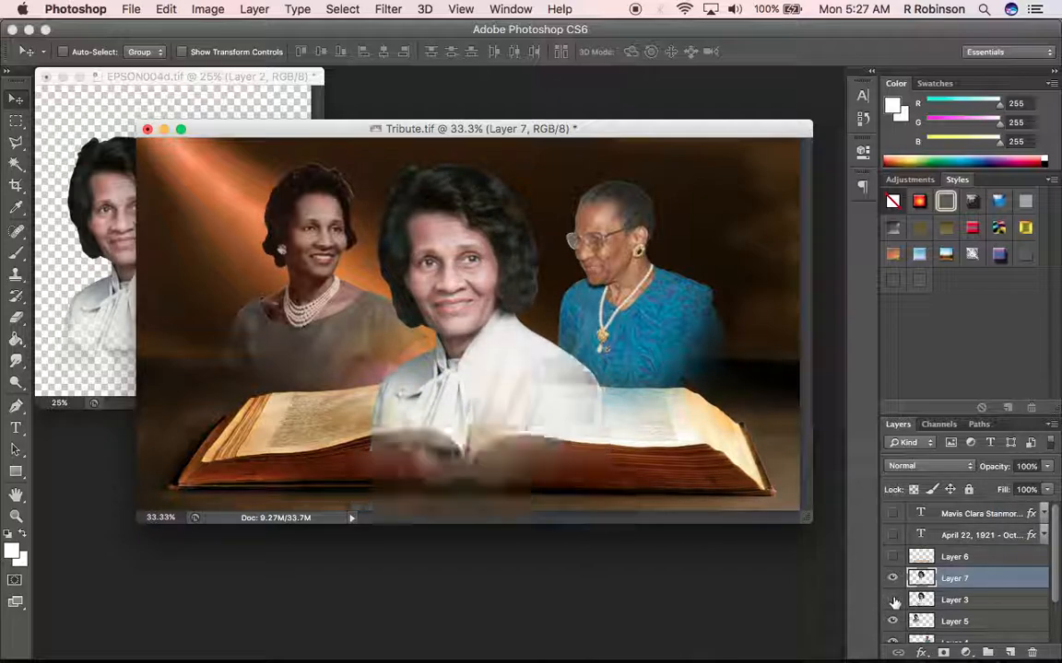
pyautogui.click(893, 601)
pyautogui.click(893, 601)
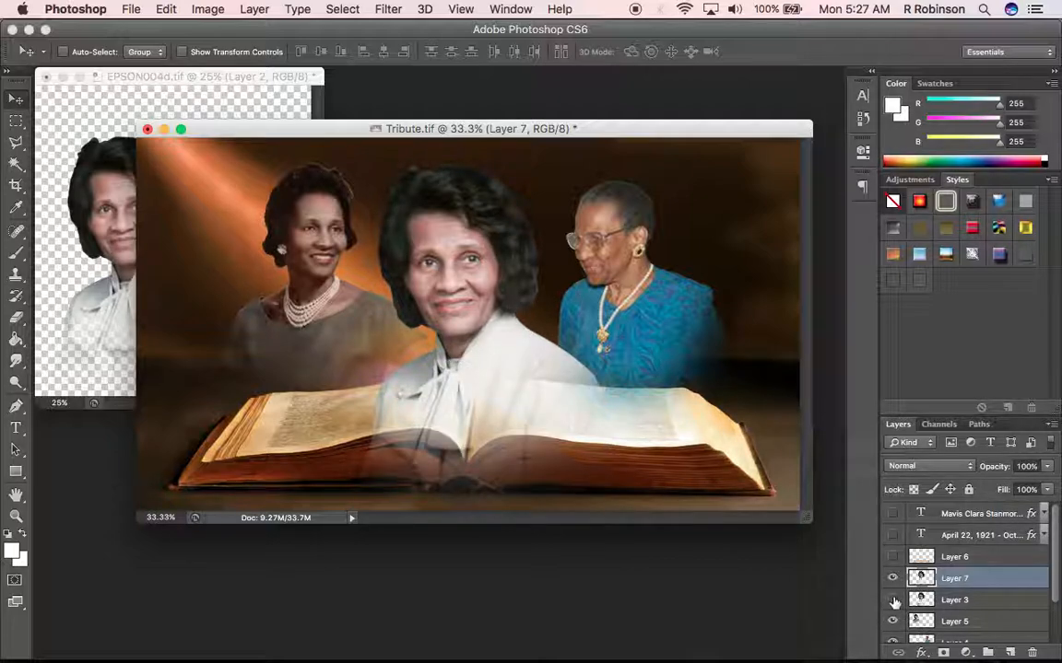
pyautogui.click(893, 601)
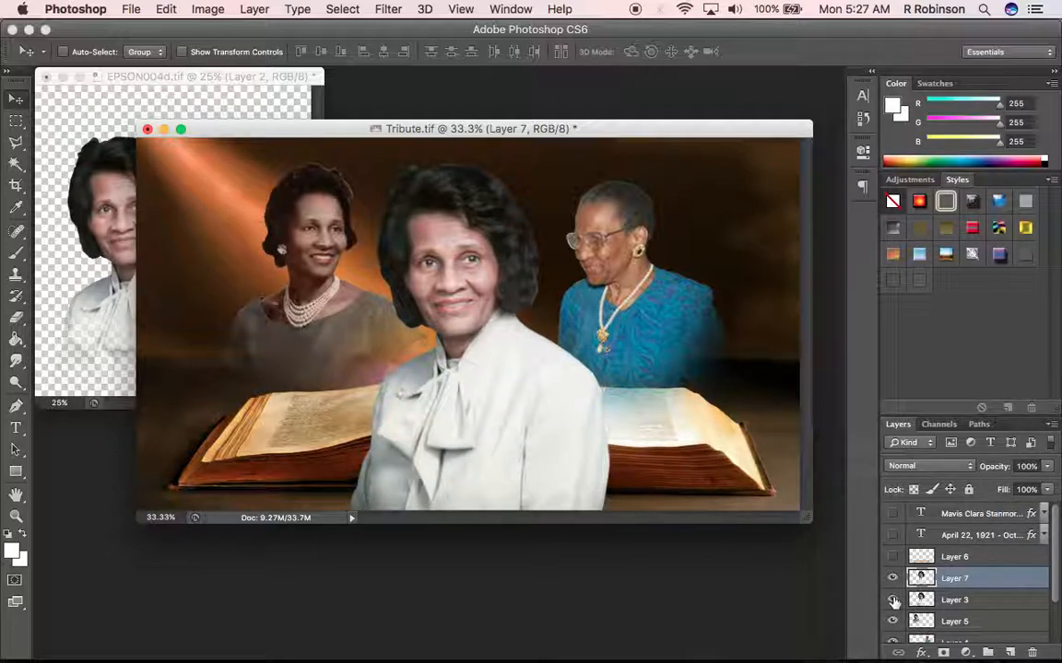
pyautogui.click(893, 600)
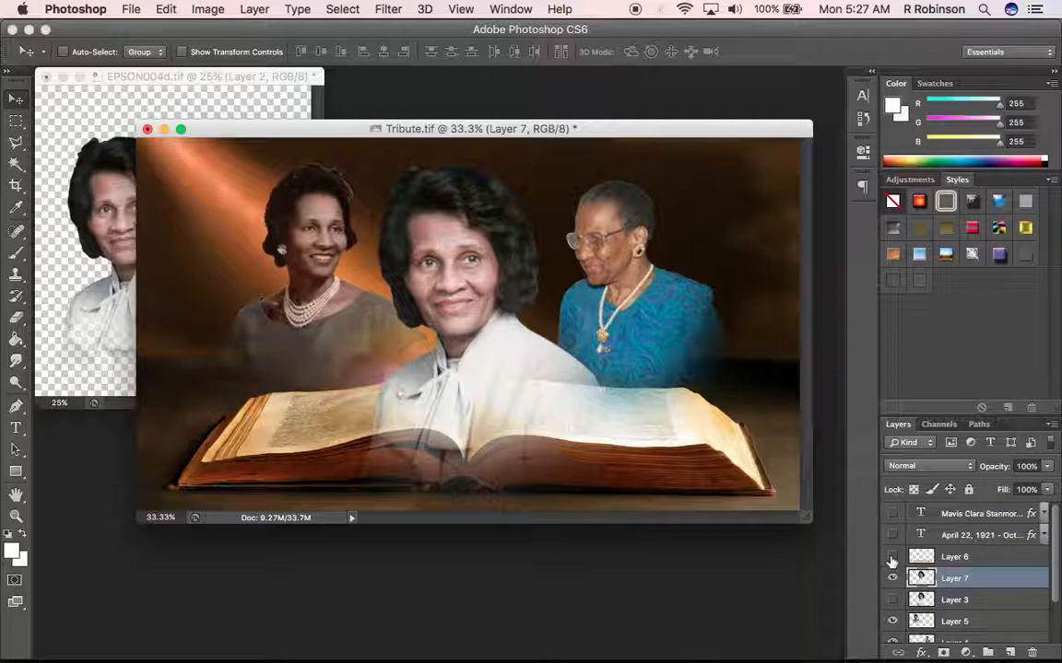
# Show the Layer 6 scroll banner and the date and name text layers again
pyautogui.click(892, 557)
pyautogui.click(892, 535)
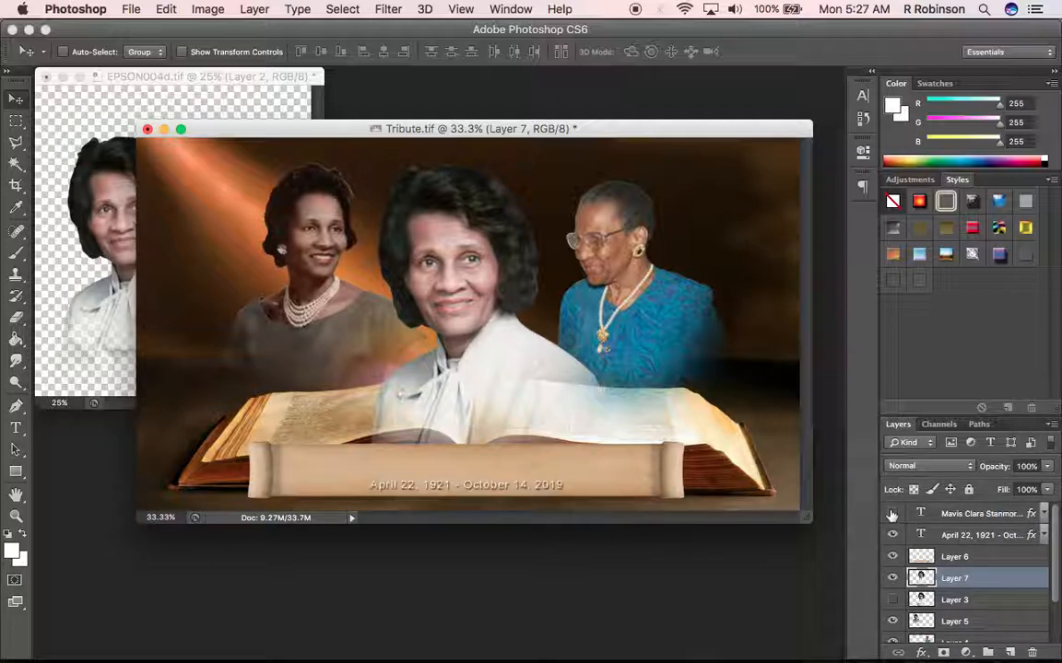
pyautogui.click(892, 514)
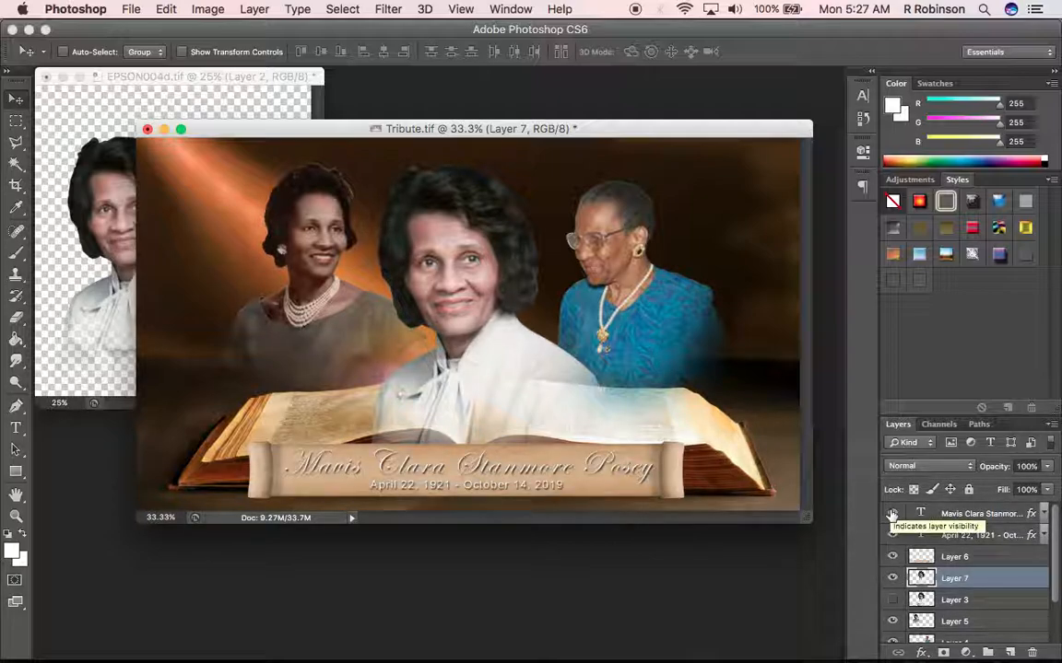